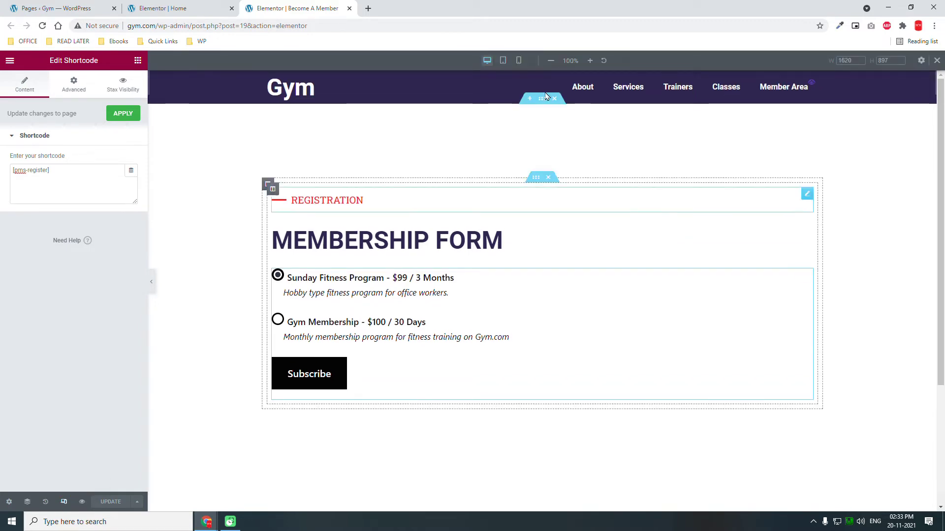
Preview the membership form page in the mobile and tablet responsive views.
left_click(519, 61)
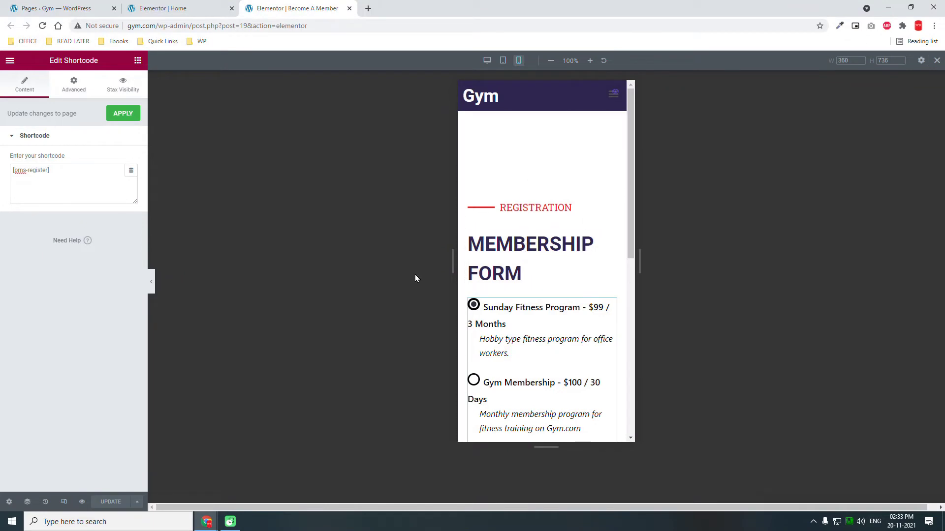
scroll(542, 276, "down", 1)
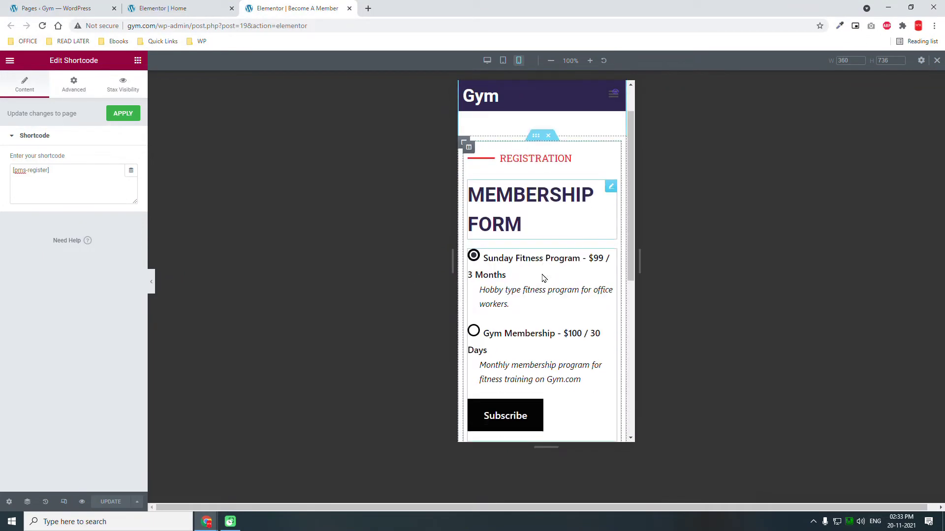
left_click(502, 60)
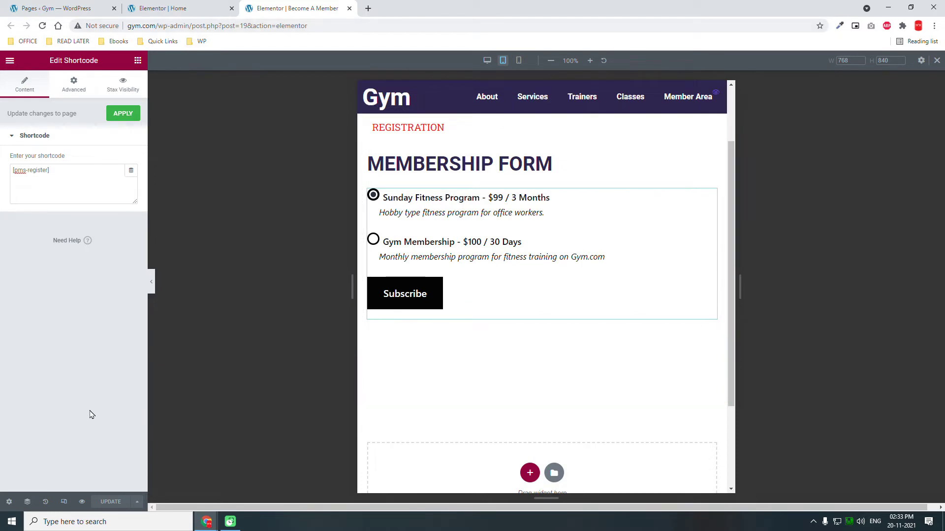
Open the Become A Member page at gym.com/become-a-member/ in an incognito window.
left_click(75, 5)
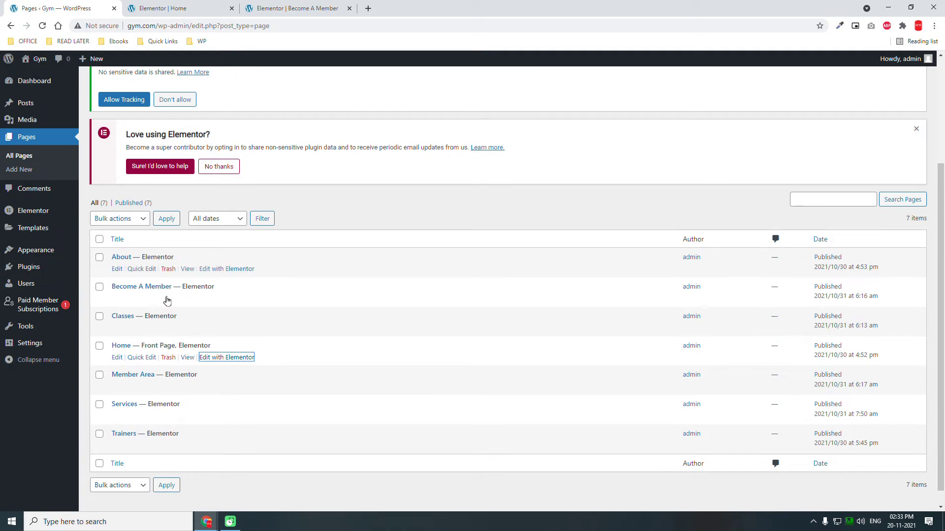
right_click(191, 302)
left_click(242, 374)
key("ctrl+shift+n")
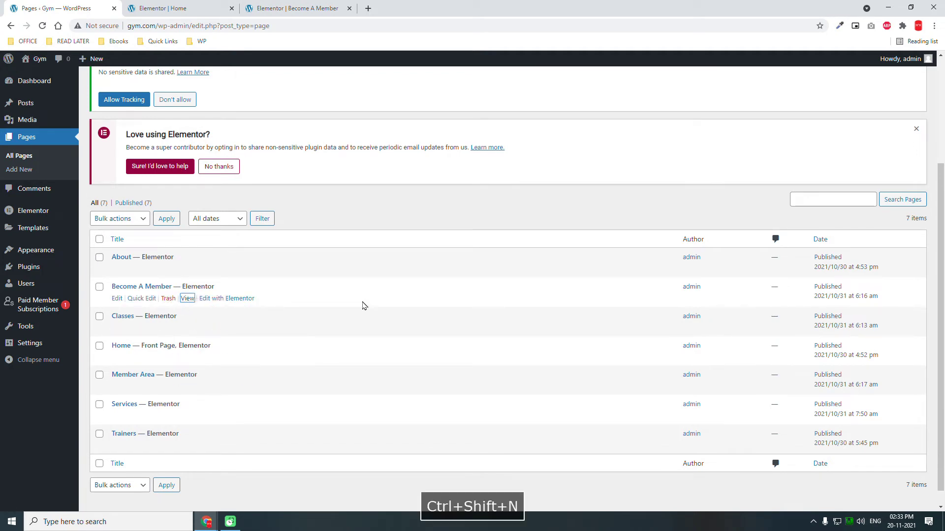
type("http://gym.com/become-a-member/")
key("Return")
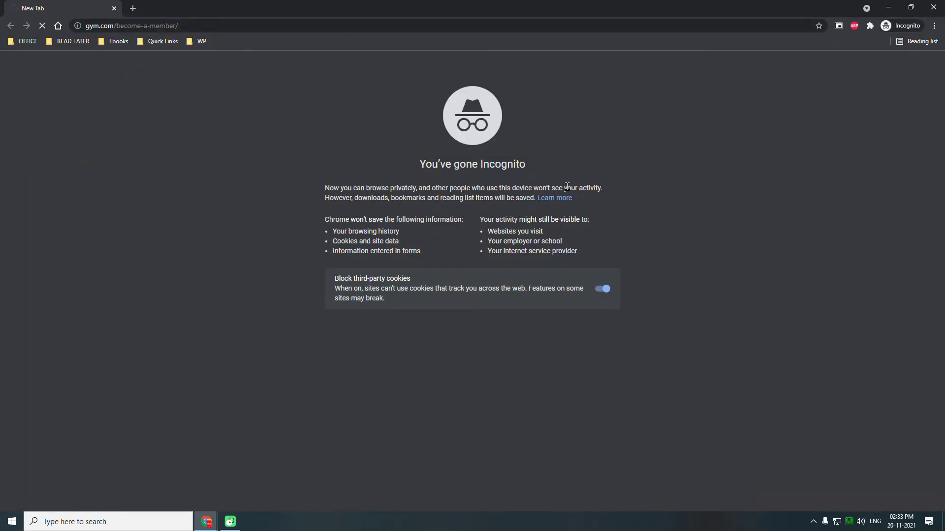
key("F9")
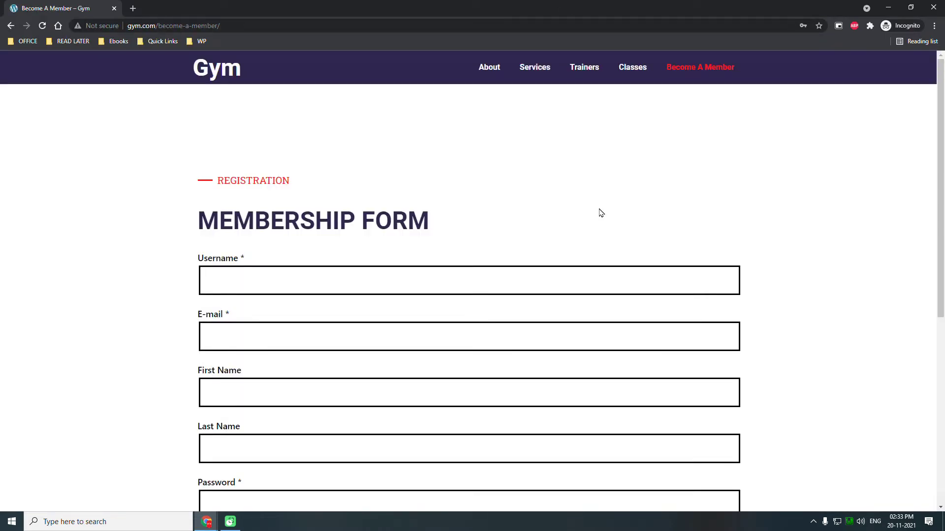
Review the logged-out registration form and try both plan options, ending on Gym Membership - $100 / 30 Days.
scroll(601, 212, "down", 2)
scroll(356, 187, "up", 1)
scroll(356, 187, "up", 1)
scroll(439, 237, "down", 4)
scroll(520, 261, "down", 3)
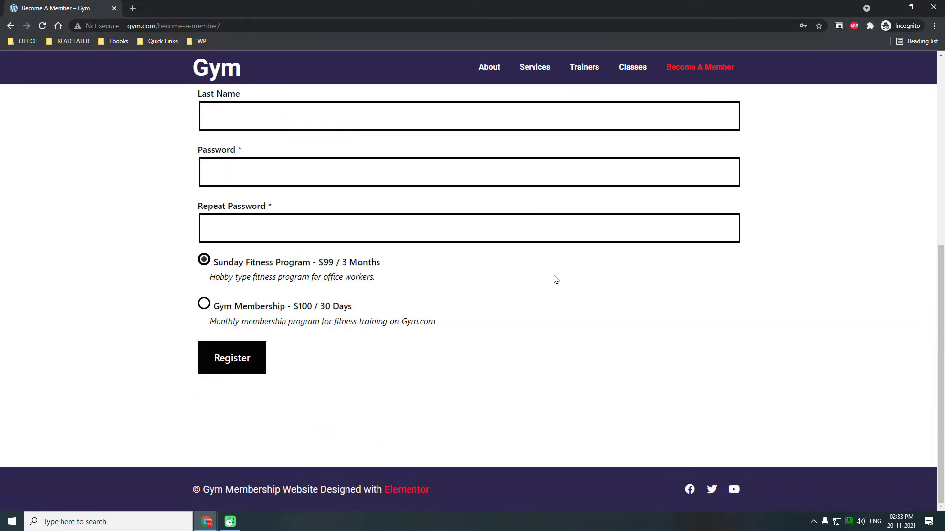
left_click(204, 303)
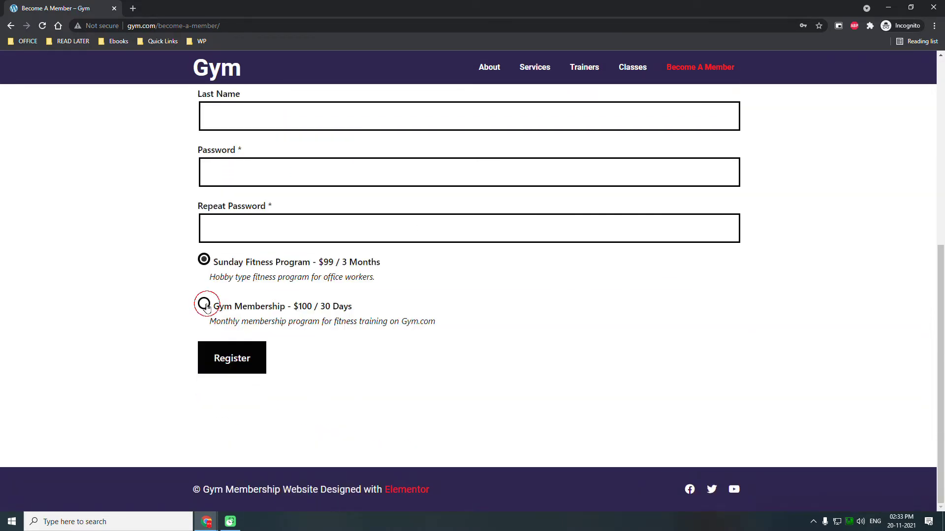
left_click(205, 261)
left_click(207, 302)
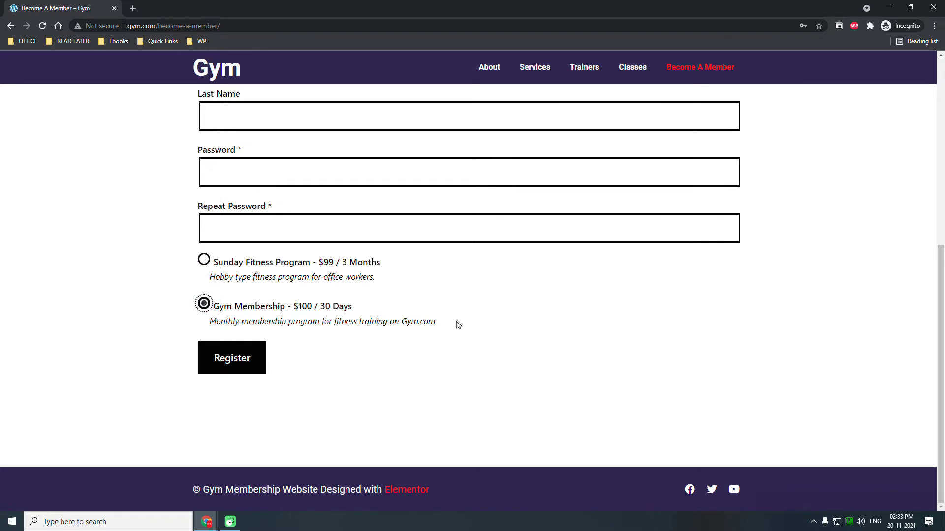
scroll(498, 294, "up", 7)
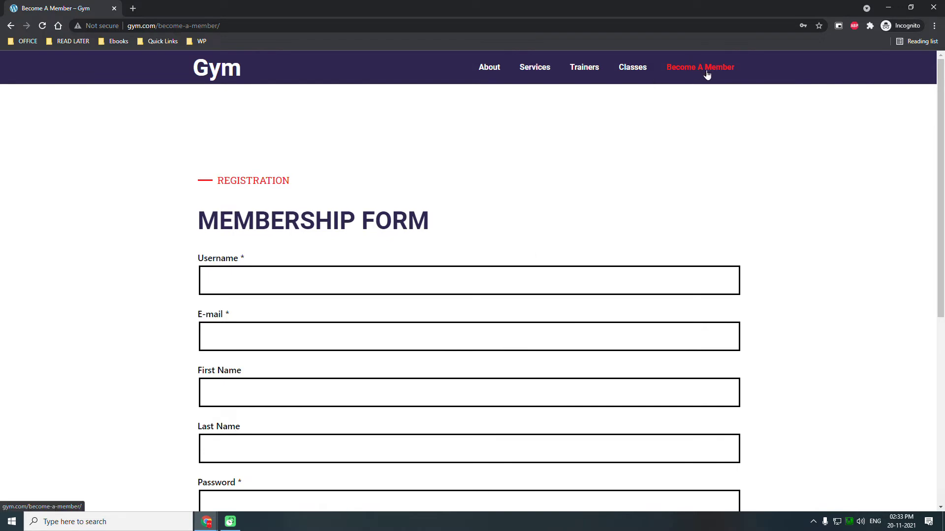
Close the incognito window and the Elementor editor for the Become A Member page.
left_click(934, 7)
left_click(304, 6)
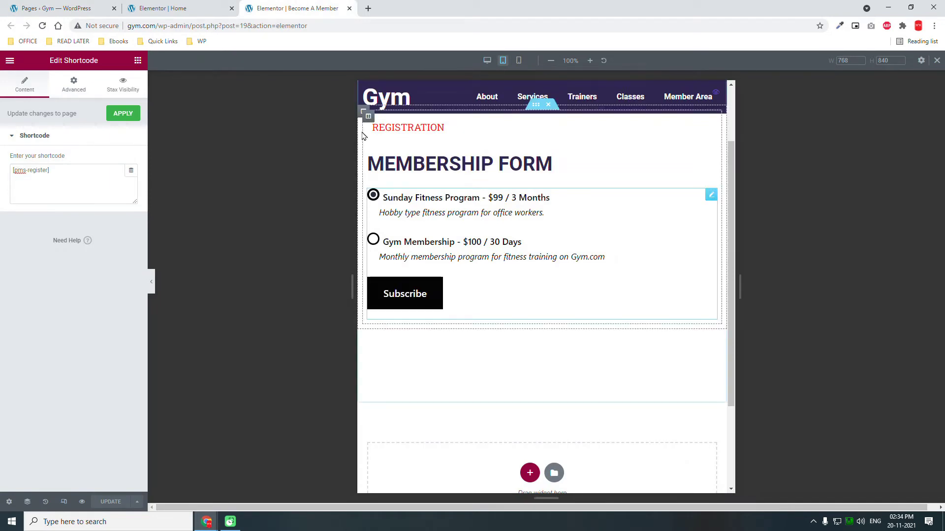
left_click(349, 8)
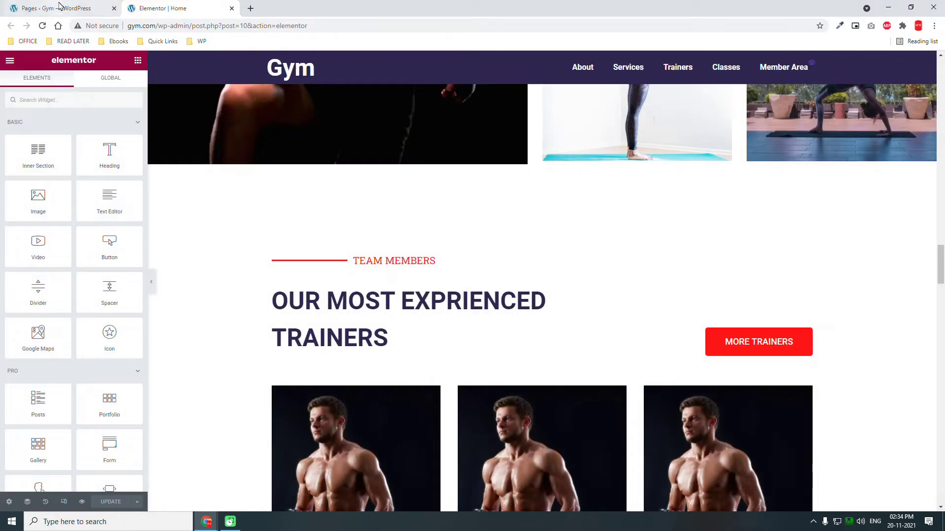
Open the Member Area page from the WordPress pages list for editing with Elementor in a new tab.
left_click(59, 7)
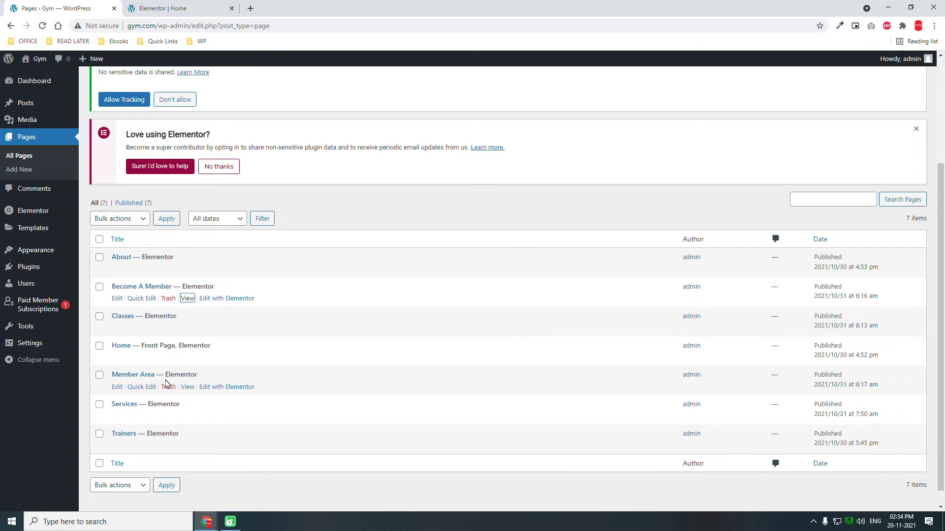
right_click(209, 388)
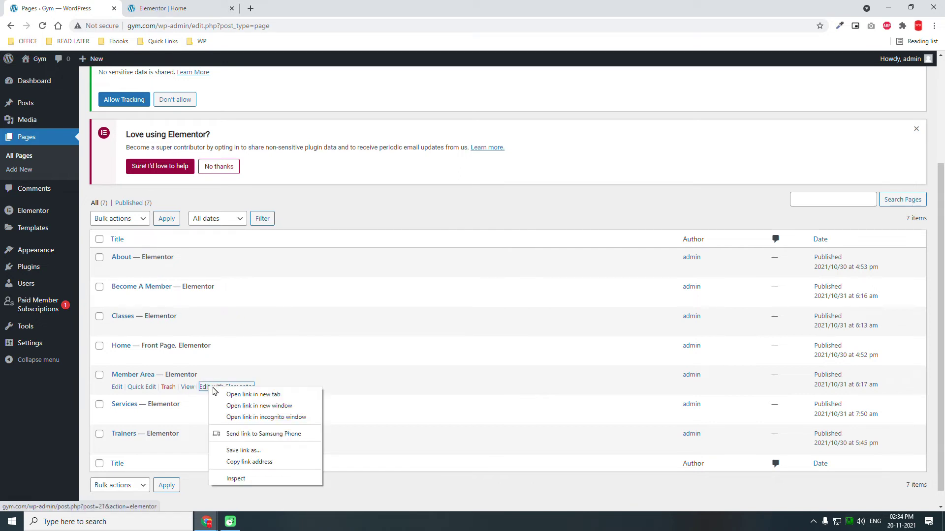
left_click(251, 395)
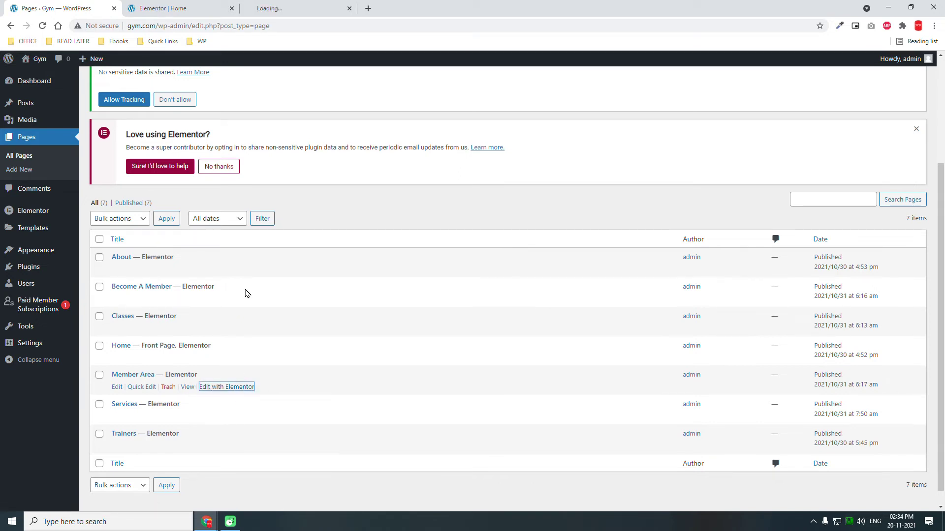
left_click(293, 6)
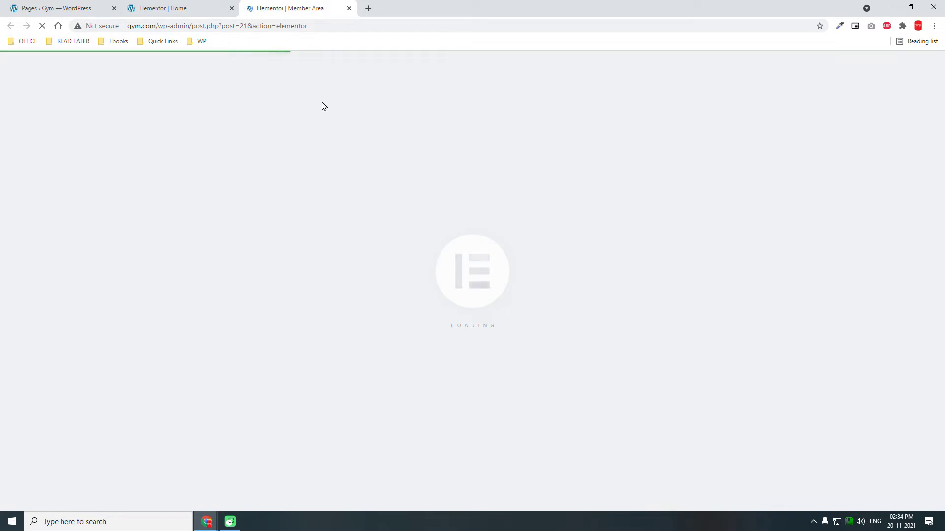
key("F9")
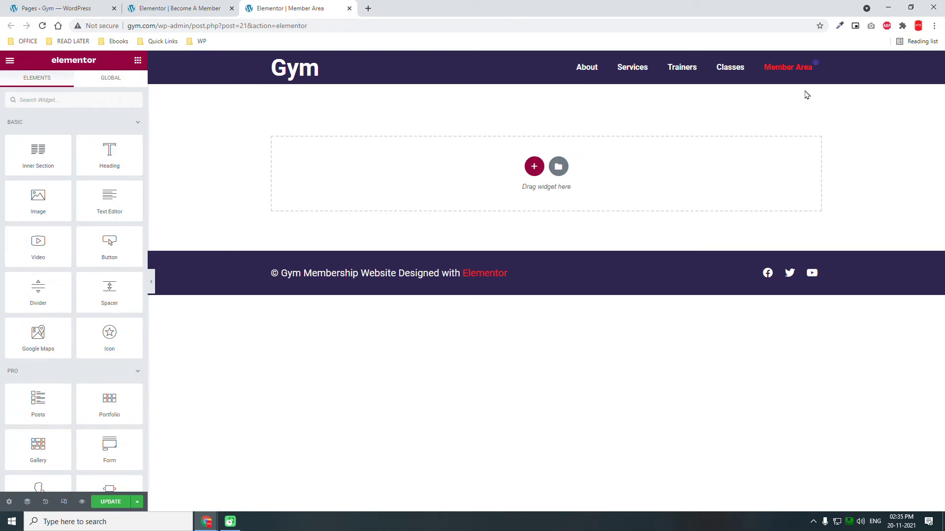
Copy the registration section from the Become A Member page and paste it into the empty Member Area page.
left_click(195, 6)
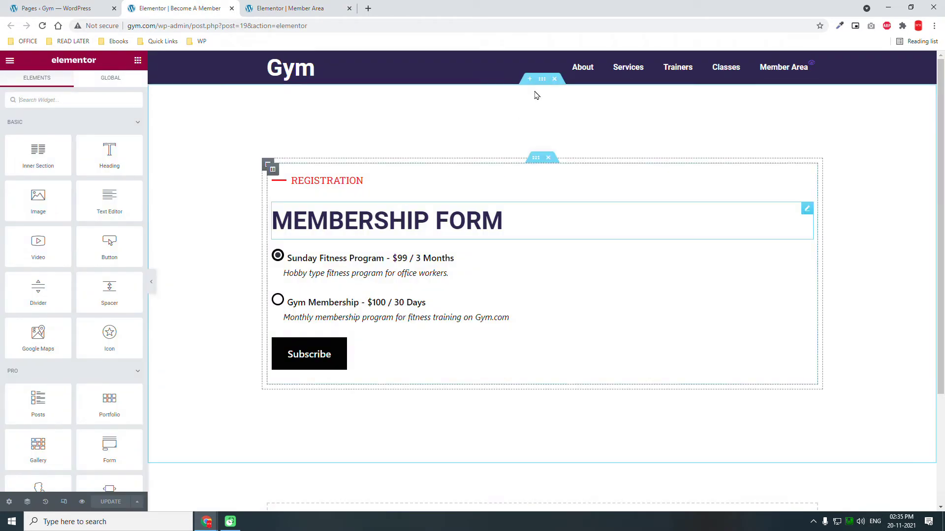
right_click(542, 78)
left_click(568, 123)
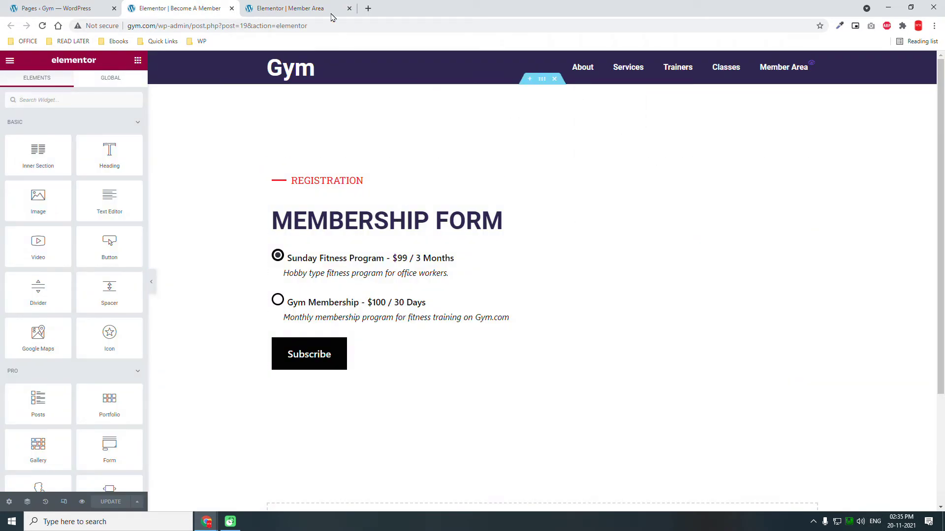
left_click(304, 5)
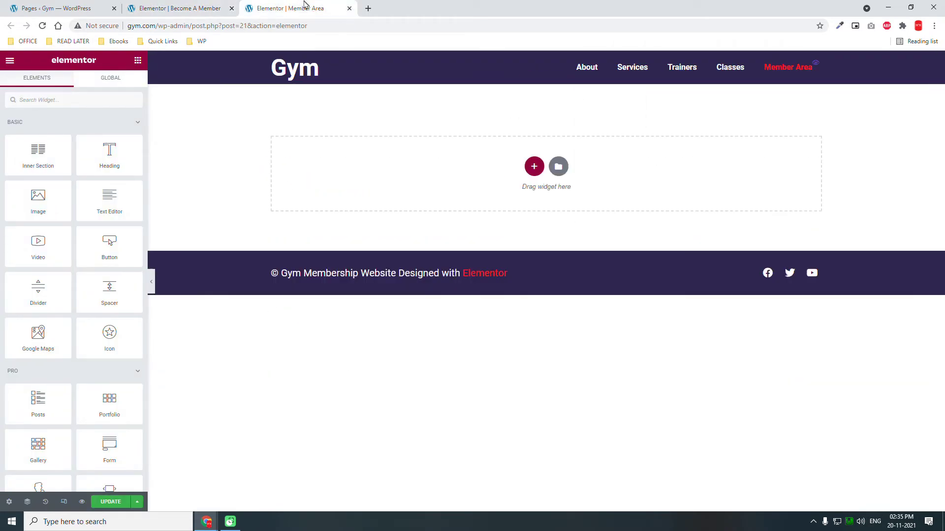
right_click(407, 162)
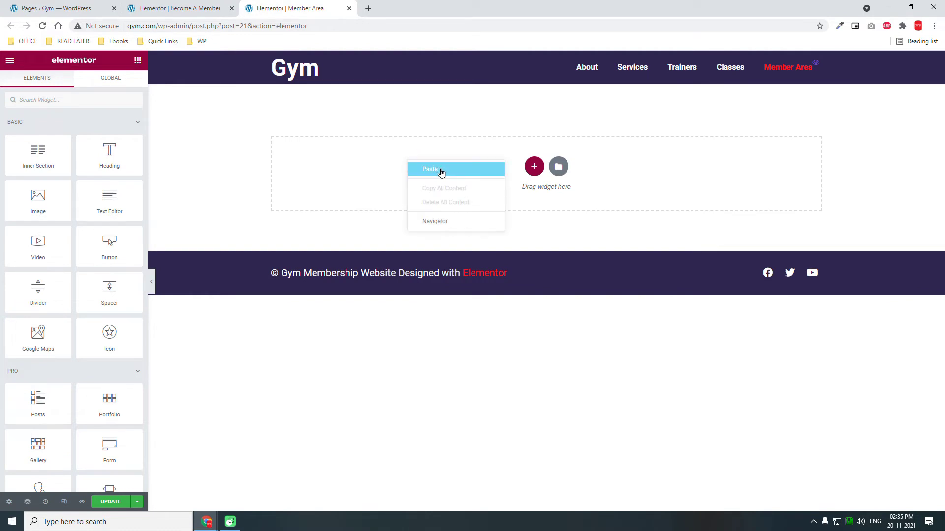
left_click(441, 170)
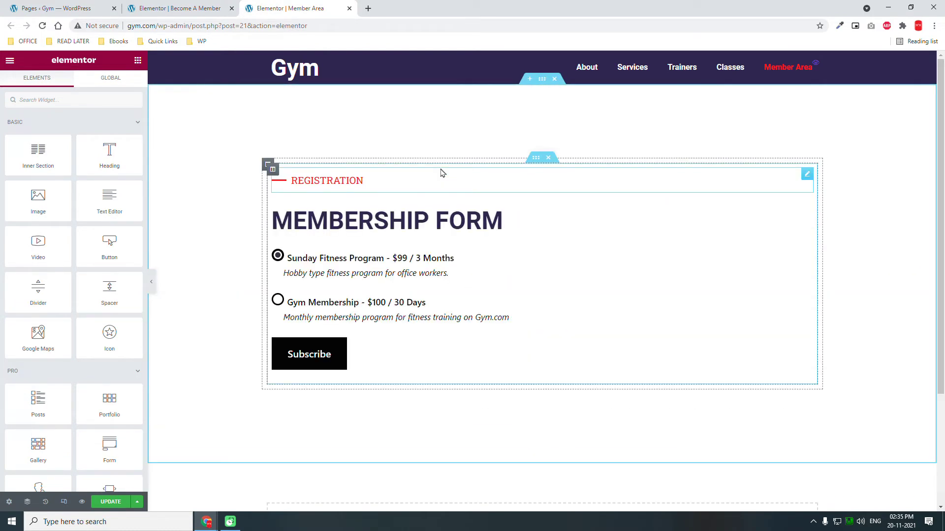
Change the divider text above the Member Area page's heading to ACCOUNT.
left_click(351, 182)
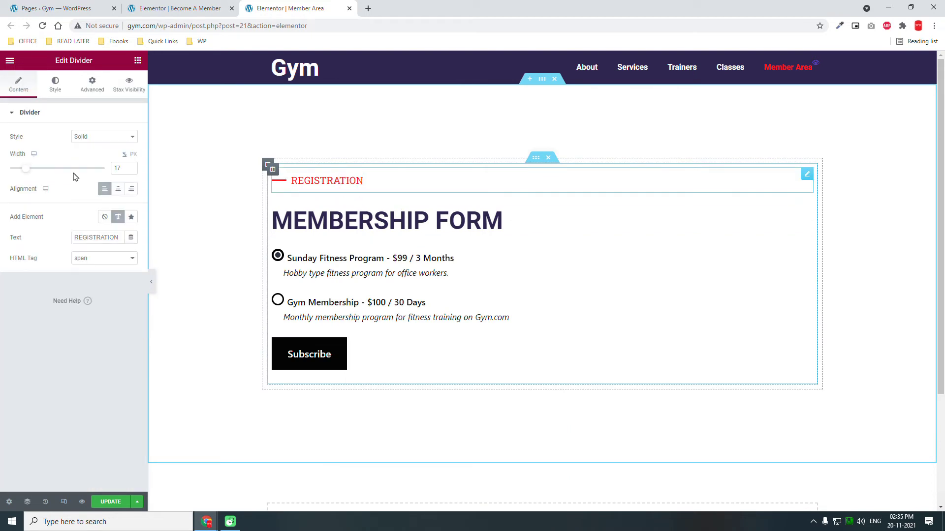
left_click(102, 237)
key("ctrl+a")
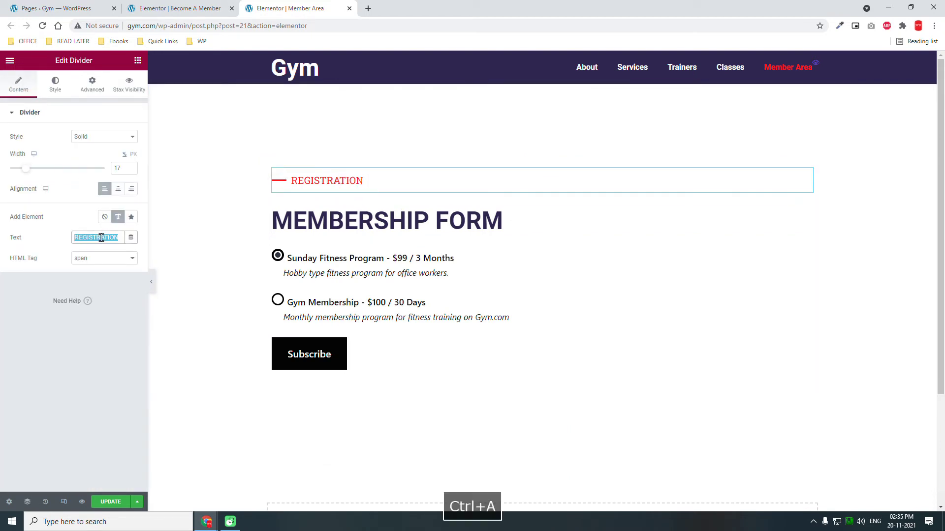
type("a")
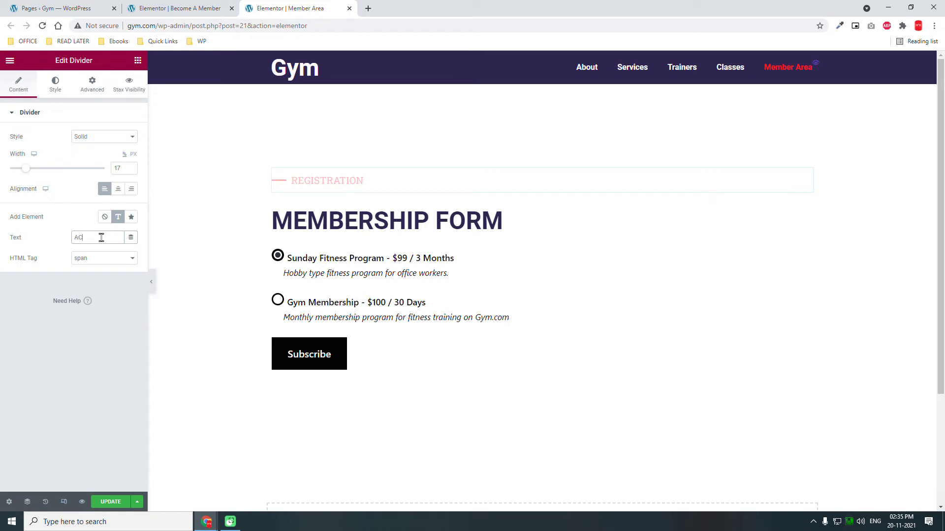
Change the heading title to MEMBER AREA.
left_click(361, 227)
left_click(96, 153)
key("BackSpace")
key("BackSpace")
key("BackSpace")
key("BackSpace")
key("BackSpace")
key("BackSpace")
key("BackSpace")
key("BackSpace")
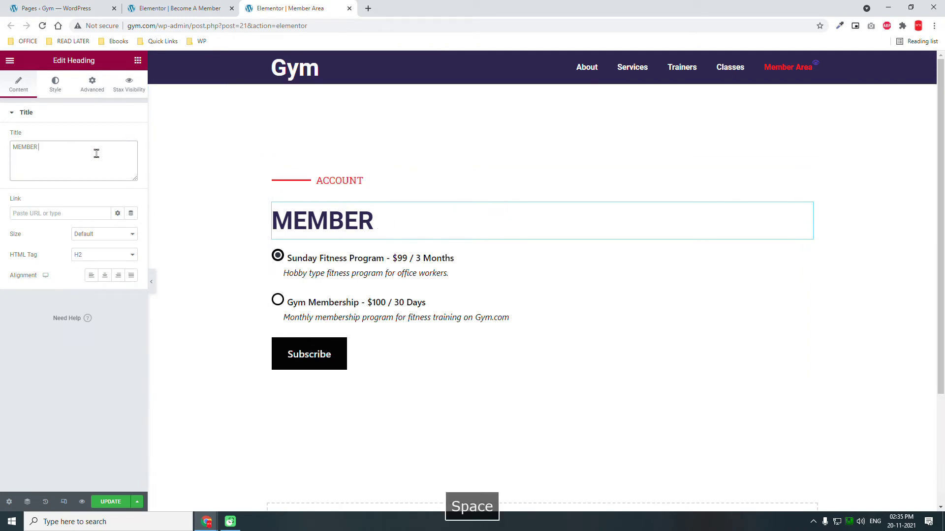
type("AREA")
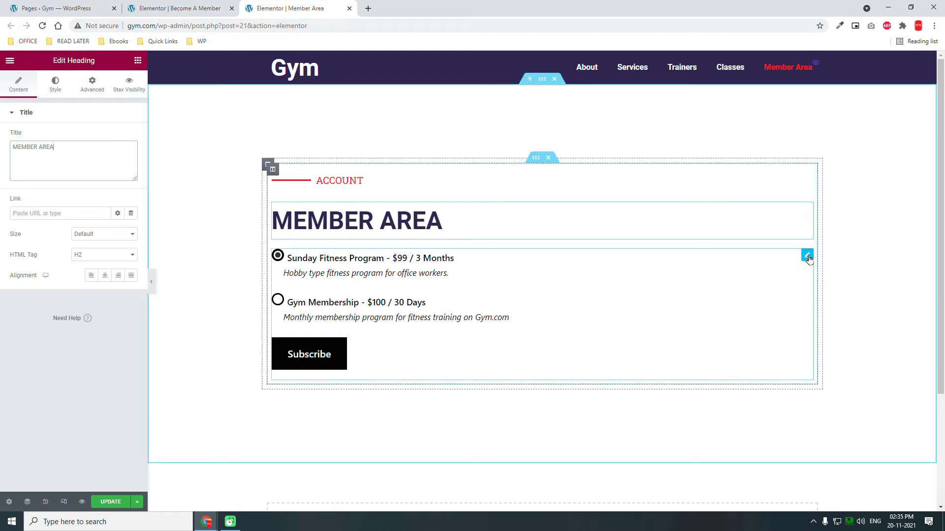
Change the form's shortcode to [pms-account] and apply the change to the page.
left_click(807, 255)
double_click(42, 171)
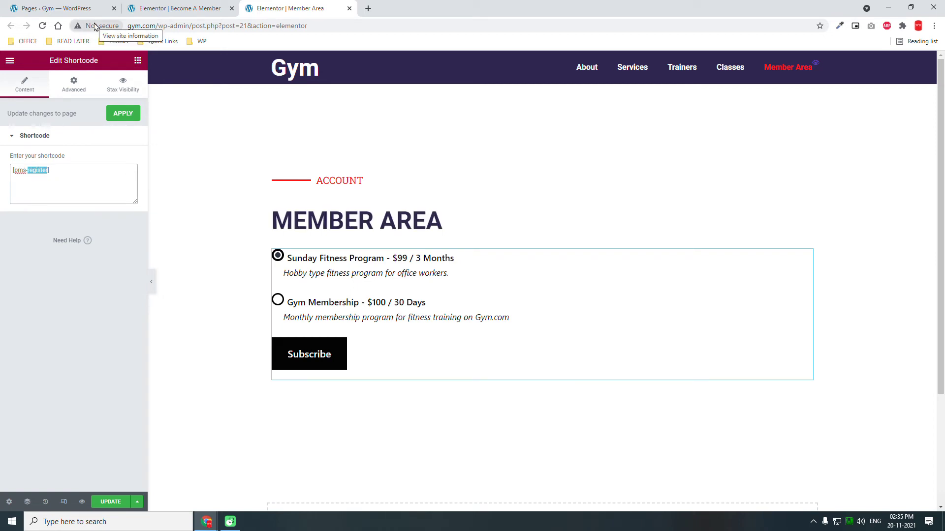
type("accoun")
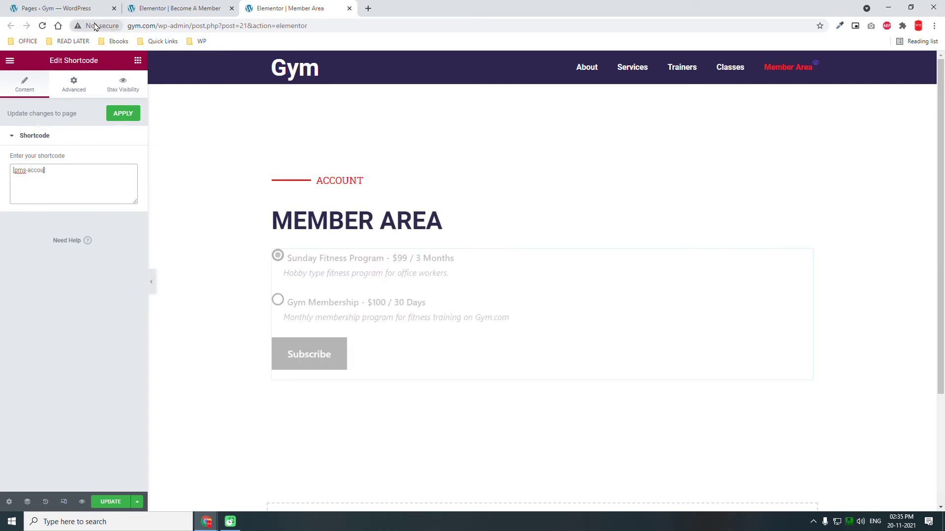
left_click(122, 114)
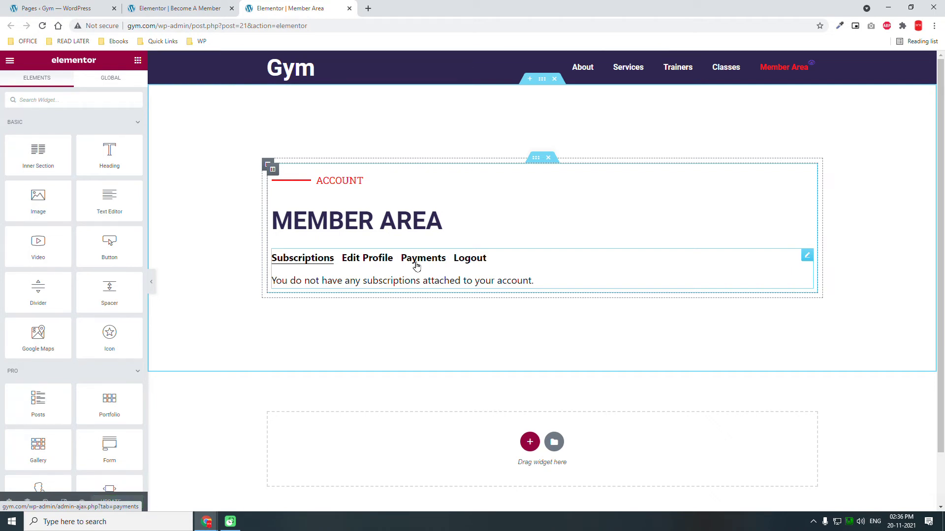
left_click(74, 9)
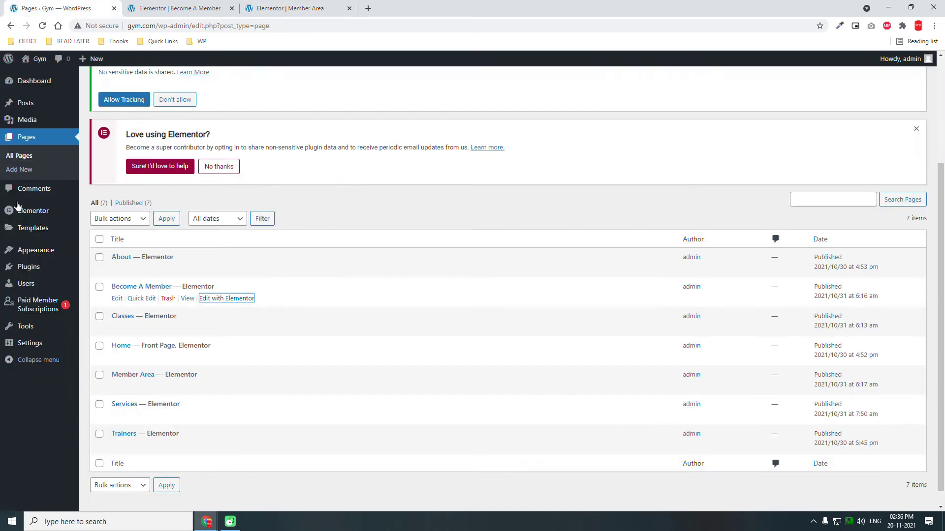
left_click(291, 5)
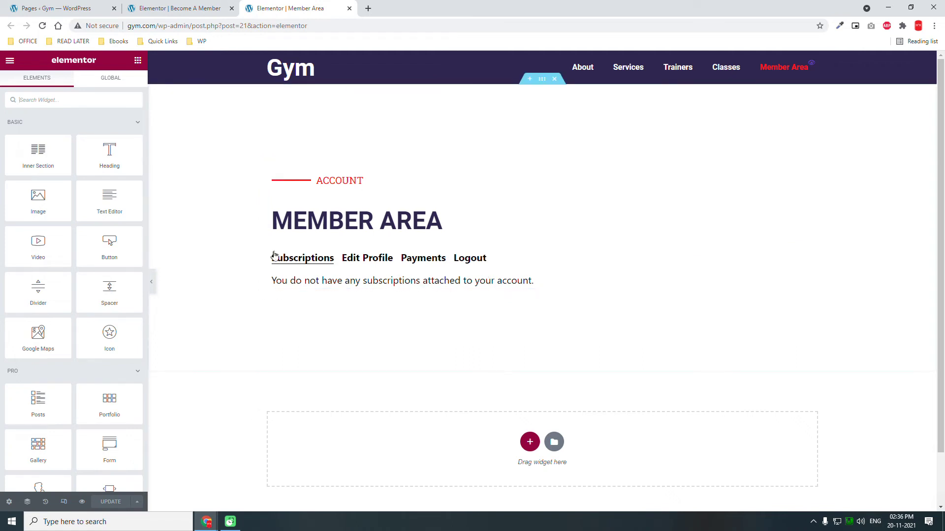
Insert an Icon List widget between the MEMBER AREA heading and the account shortcode.
left_click(72, 100)
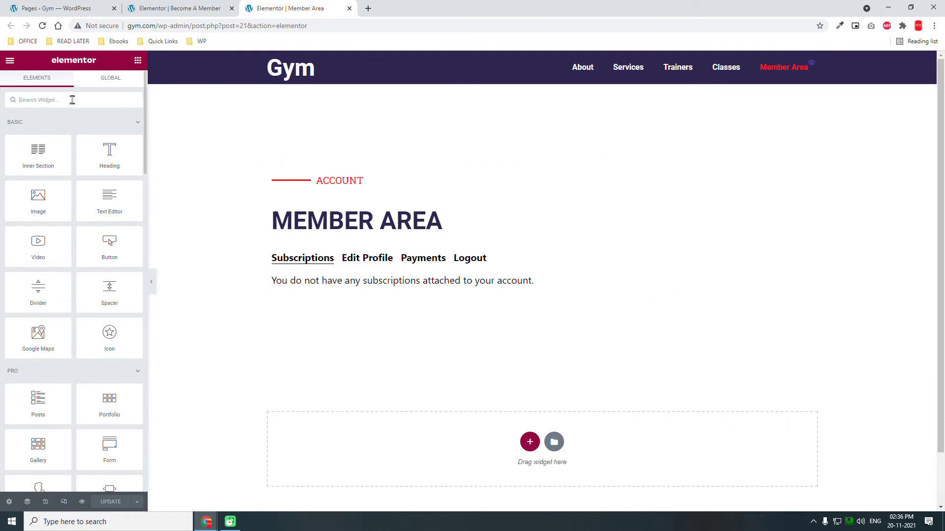
type("icon")
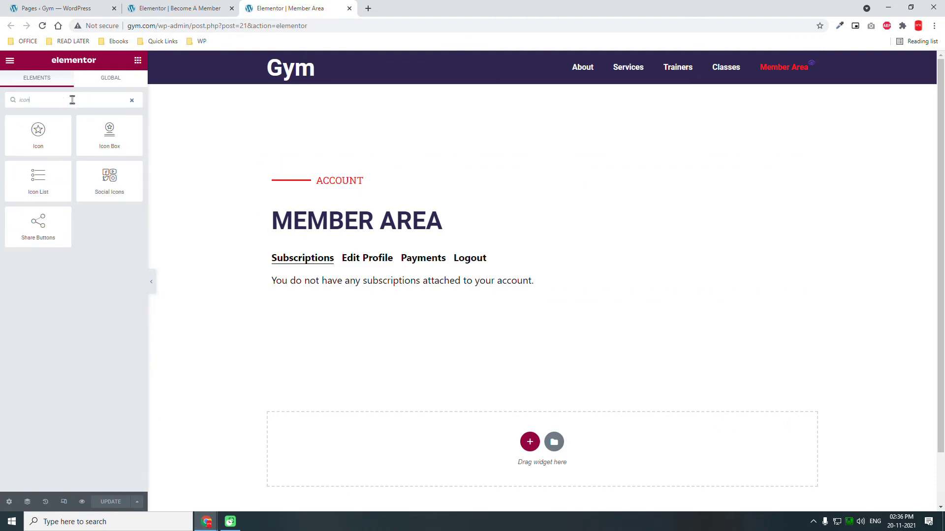
left_click_drag(38, 180, 418, 244)
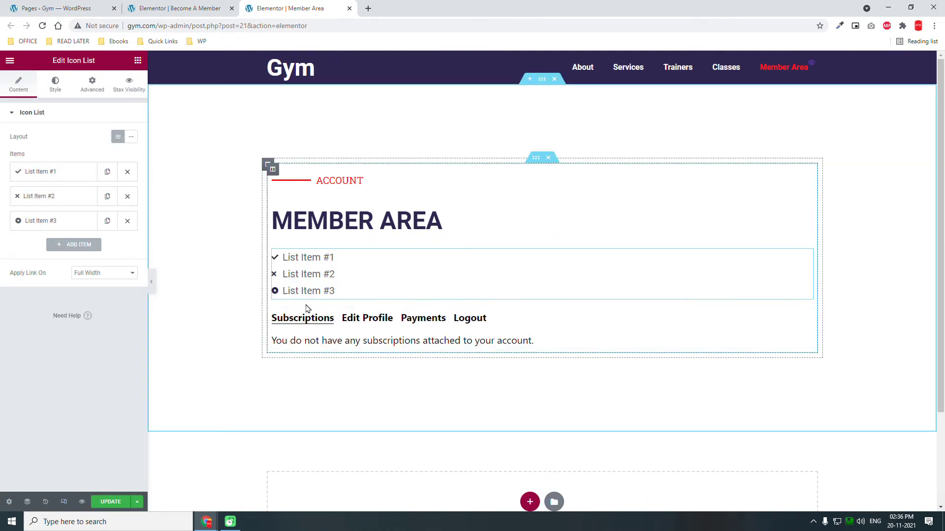
Preview the Member Area page in its own browser tab and place that tab after the editor tabs.
right_click(365, 316)
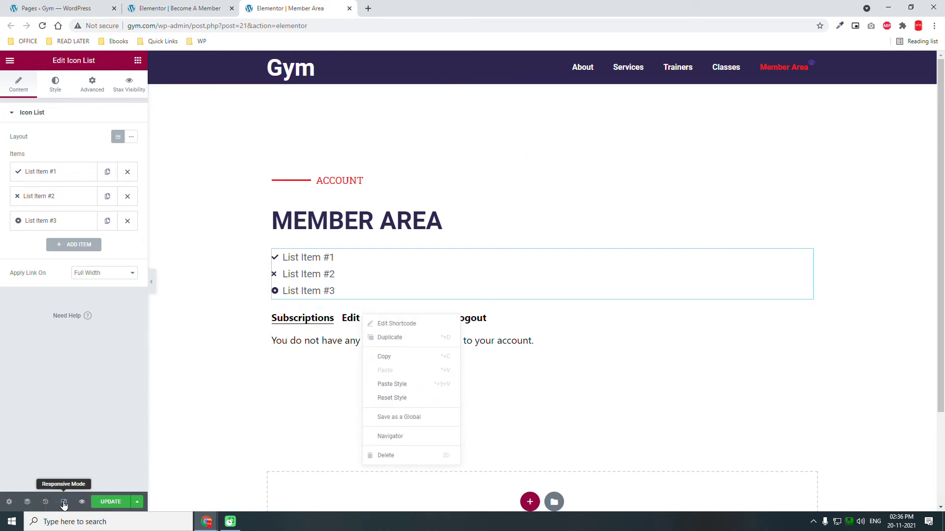
left_click(83, 502)
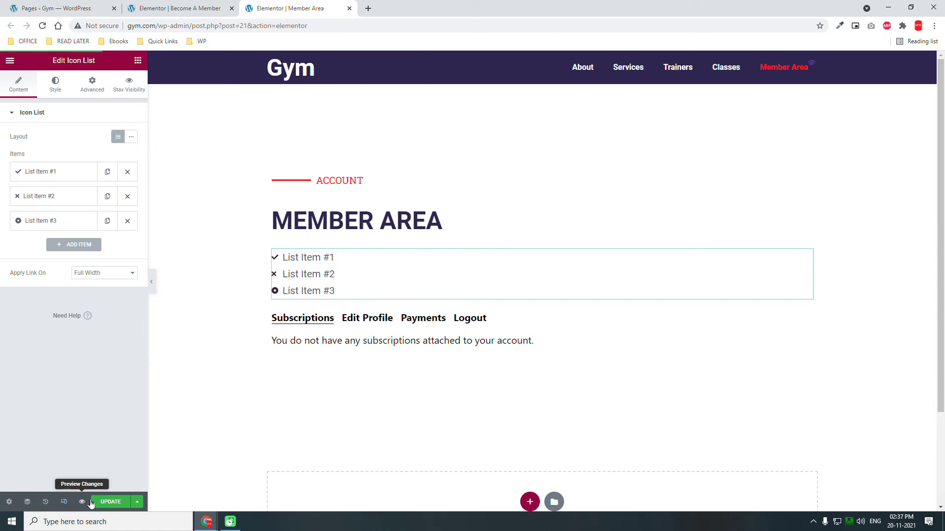
left_click(57, 8)
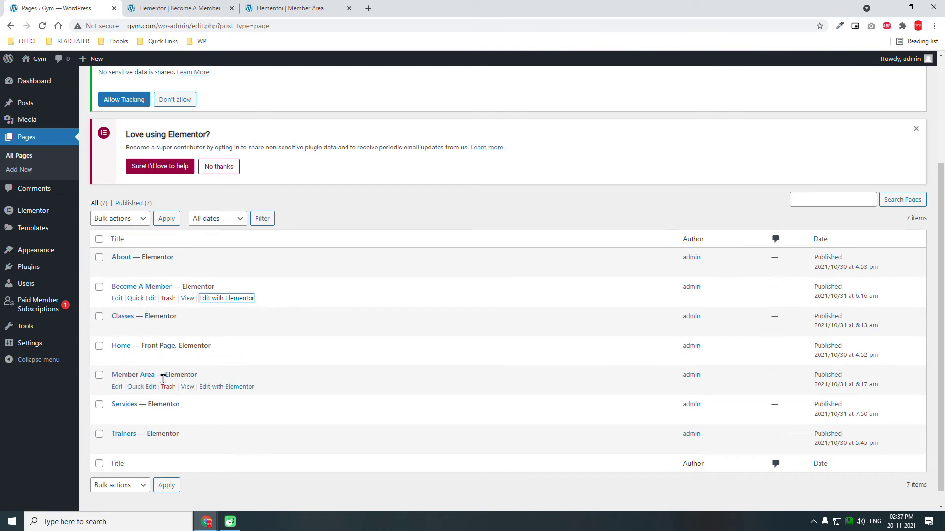
right_click(192, 391)
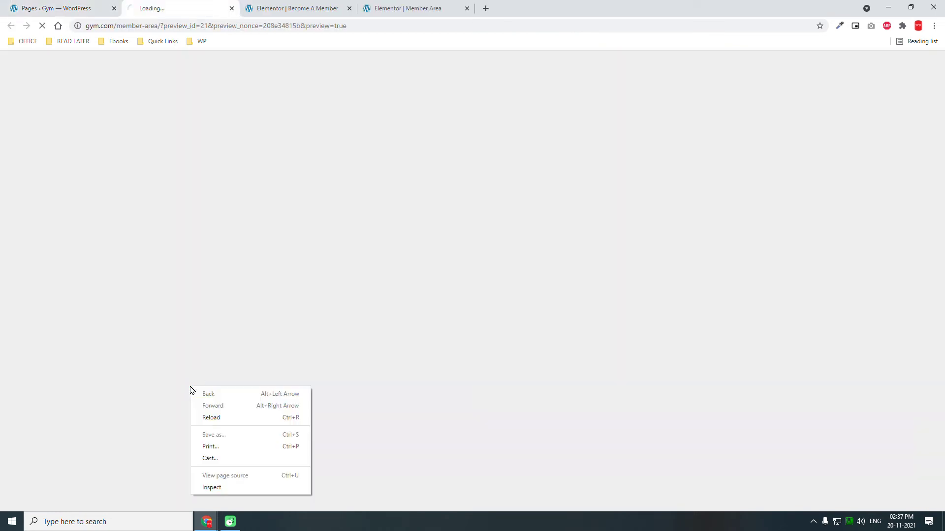
left_click(211, 6)
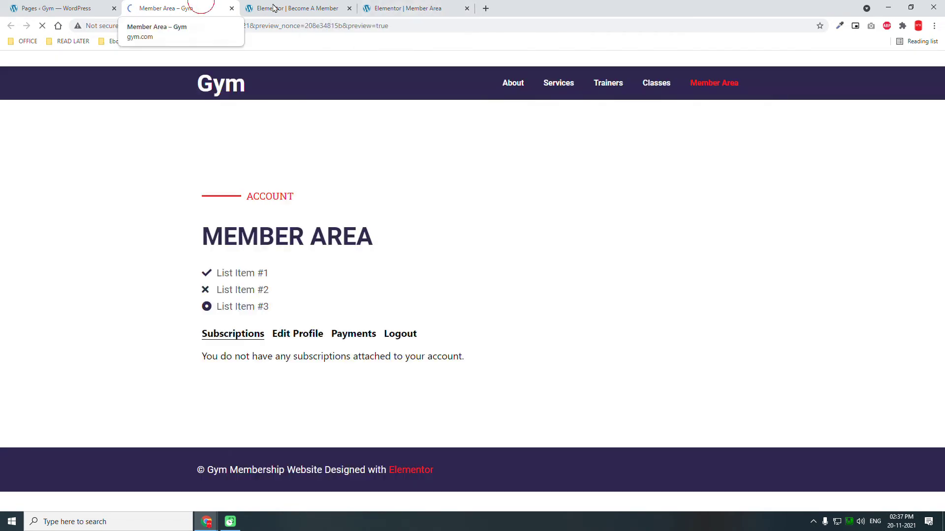
left_click_drag(185, 7, 428, 10)
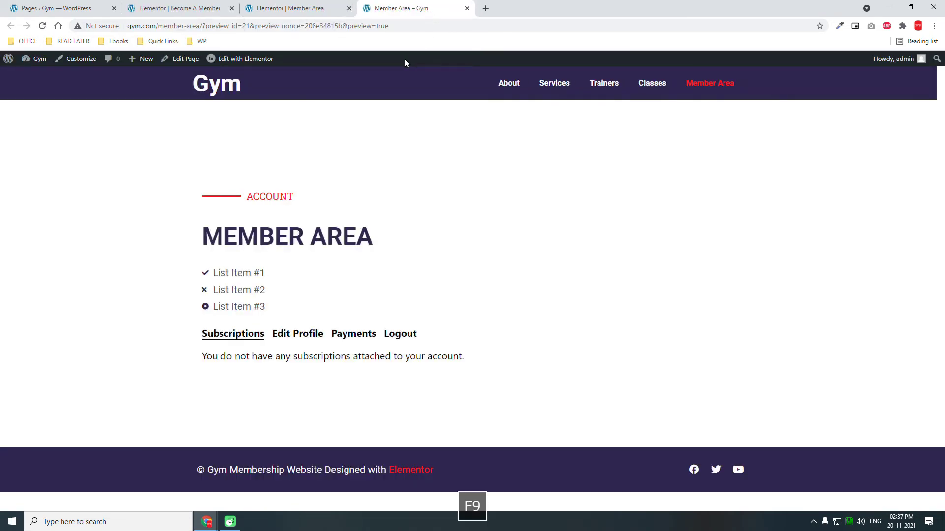
left_click(200, 5)
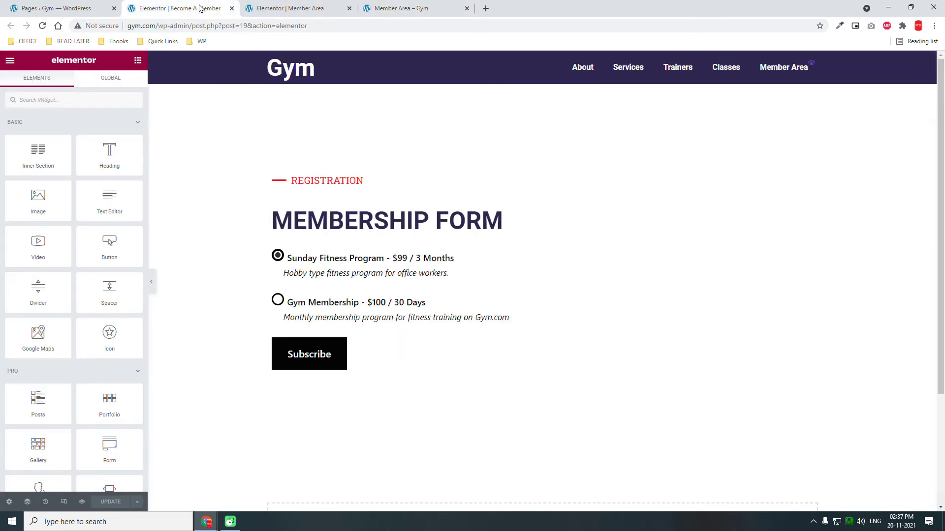
left_click(403, 9)
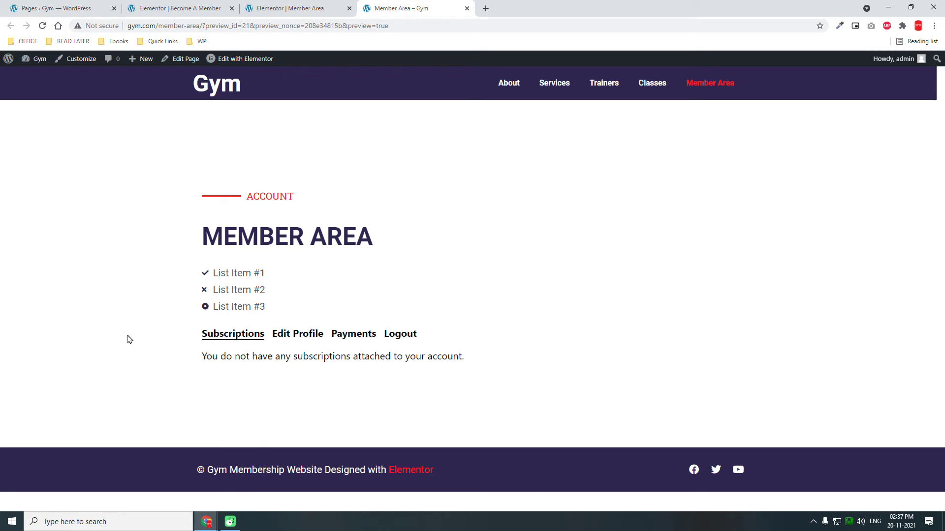
Copy the Edit Profile link address from the preview and paste it as the first list item's link.
right_click(304, 335)
left_click(356, 411)
left_click(321, 5)
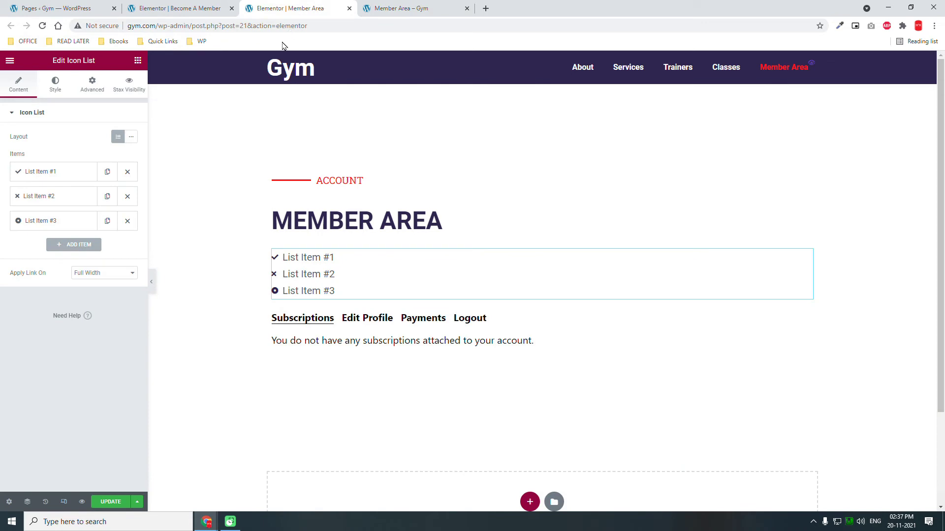
left_click(74, 174)
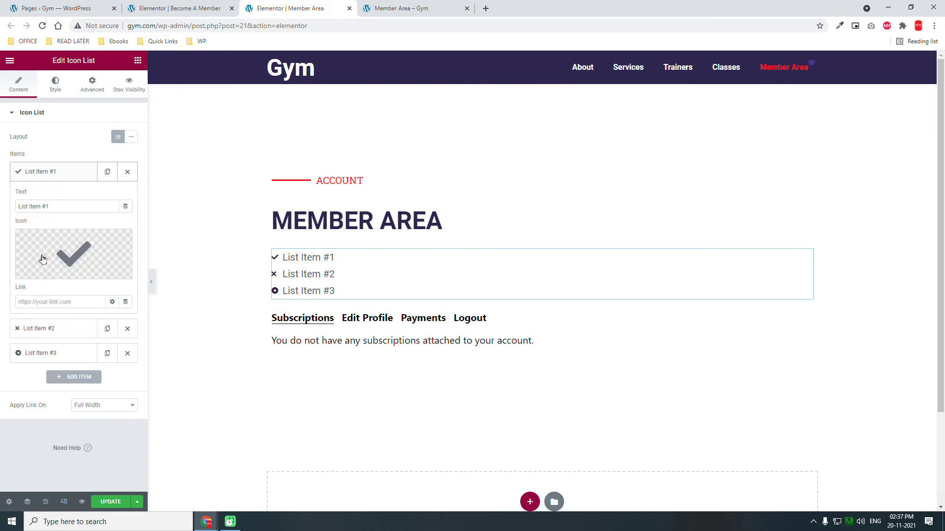
left_click(54, 301)
key("ctrl+v")
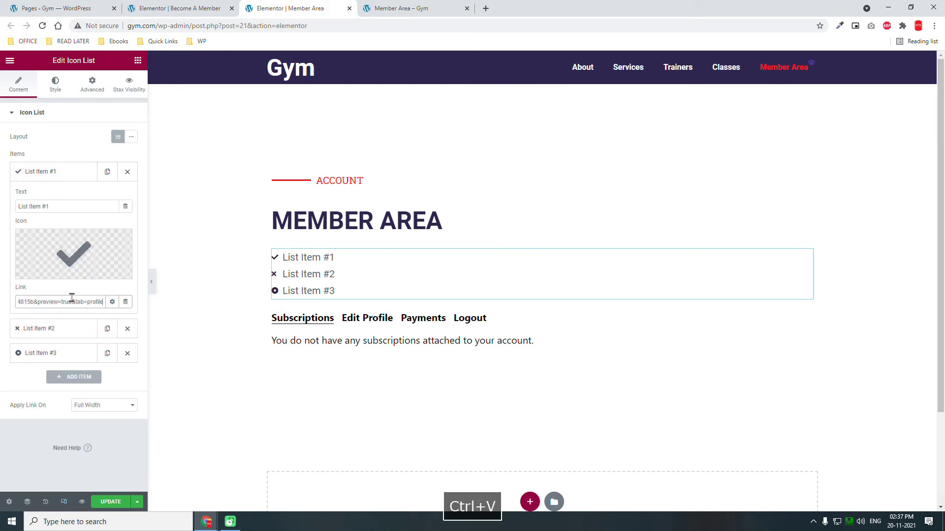
Change the first list item's text to Profile.
left_click_drag(73, 205, 3, 199)
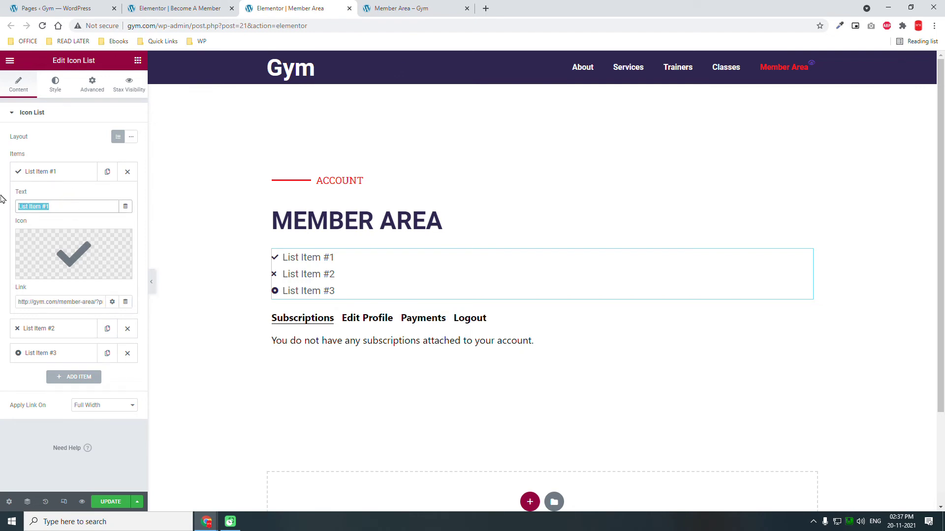
type("PROFILE")
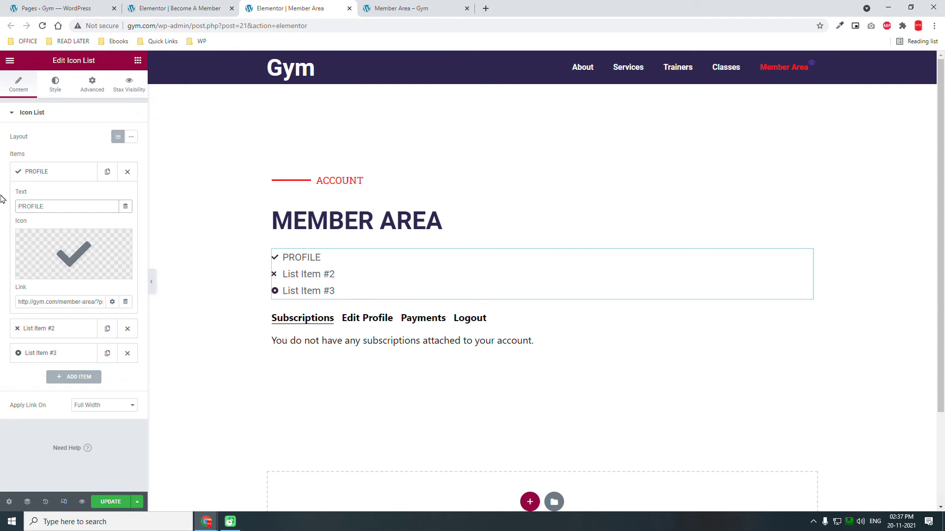
key("BackSpace")
key("BackSpace")
key("BackSpace")
key("BackSpace")
key("BackSpace")
key("BackSpace")
type("rofile")
Set the Profile item's icon to the outlined user icon and switch the list to the inline layout.
left_click(90, 259)
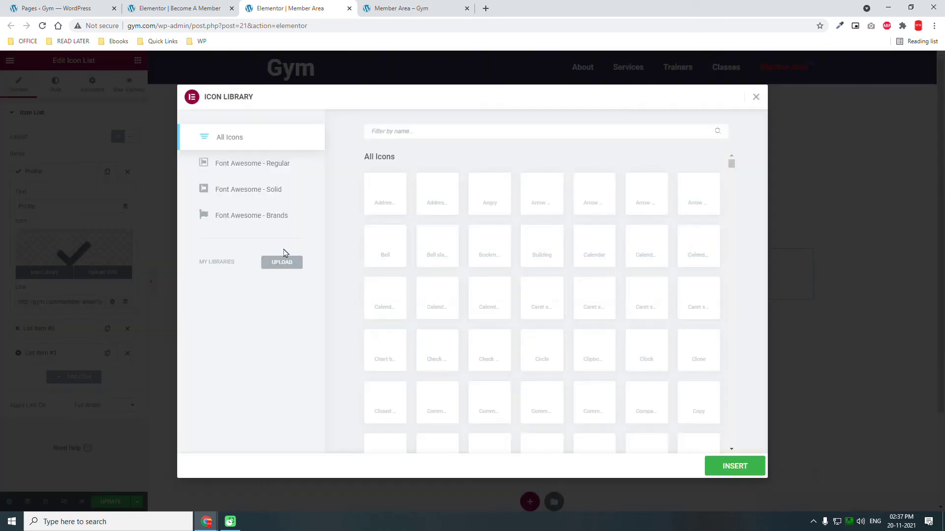
left_click(425, 131)
type("user")
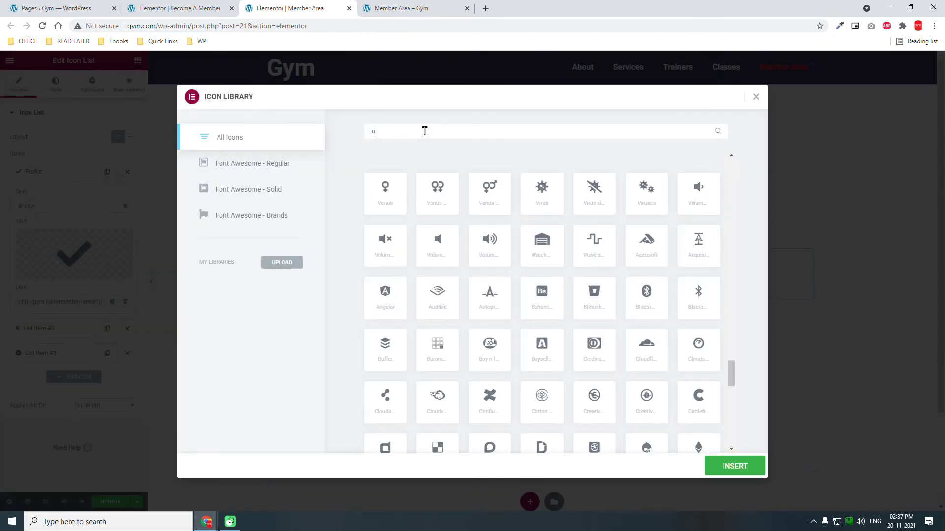
left_click(734, 468)
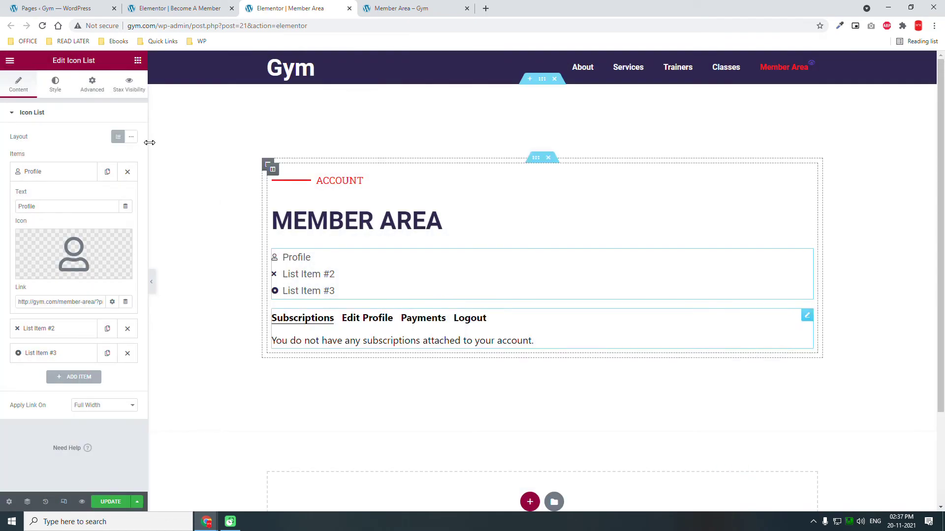
left_click(131, 136)
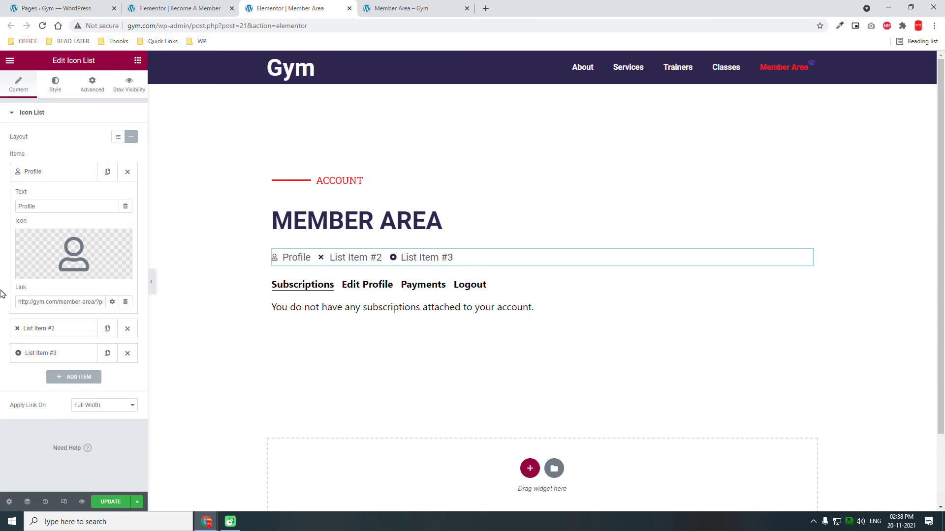
Copy the Subscriptions link address from the preview and paste it as the second list item's link.
left_click(49, 330)
left_click(374, 7)
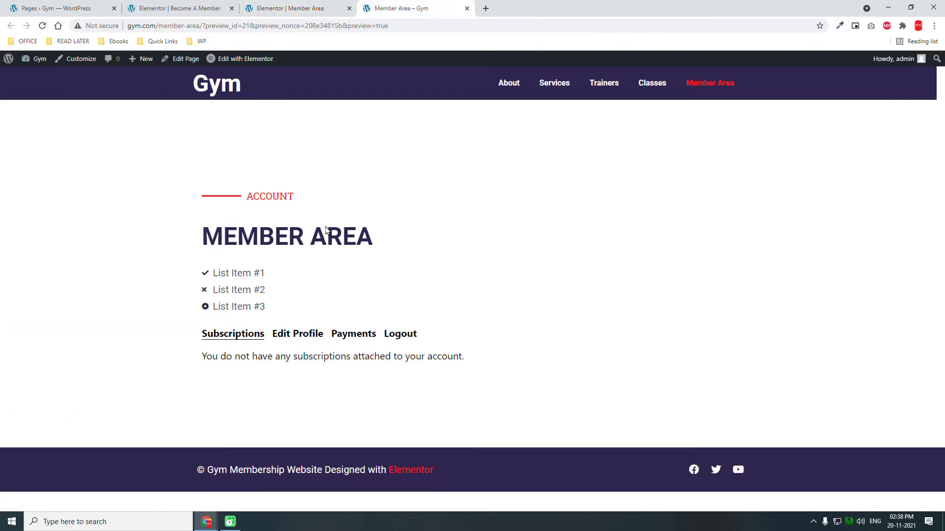
right_click(245, 342)
left_click(297, 406)
left_click(322, 6)
left_click(61, 325)
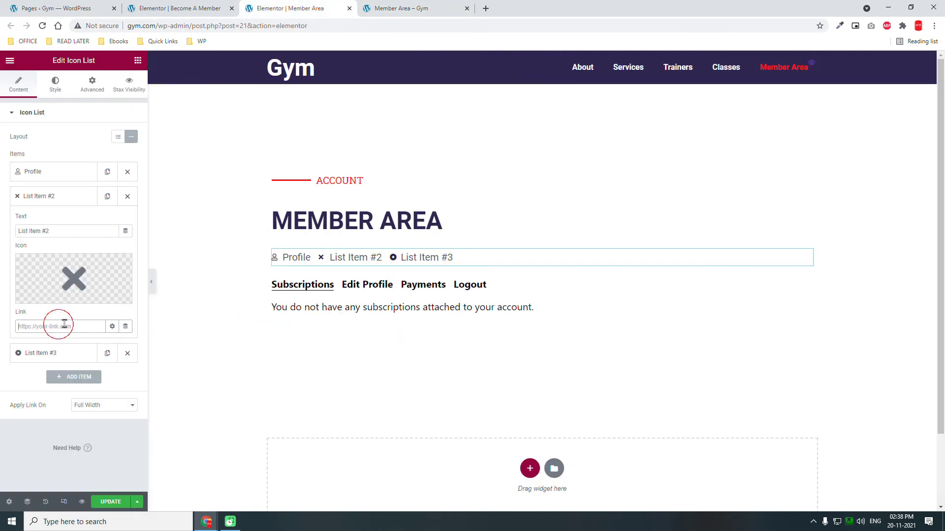
key("ctrl+v")
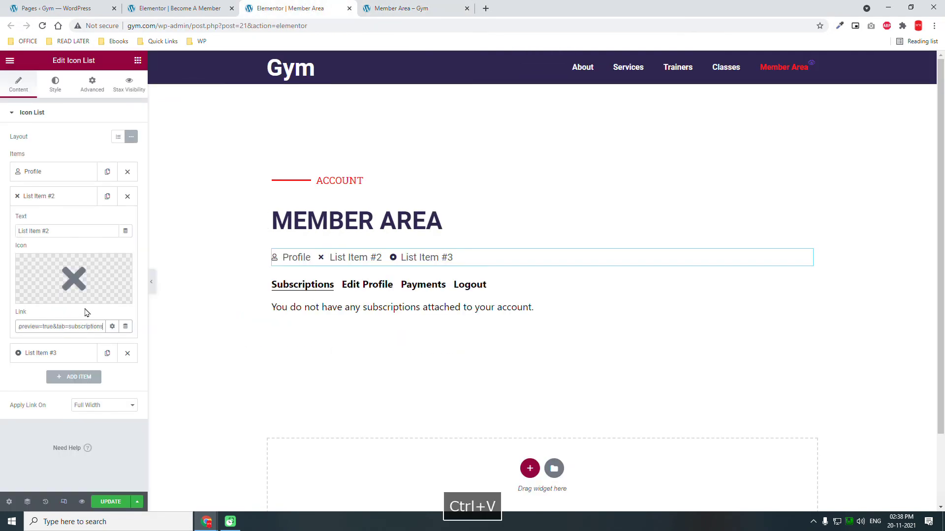
Change the second list item's text to Membership Plan.
left_click(85, 227)
triple_click(85, 227)
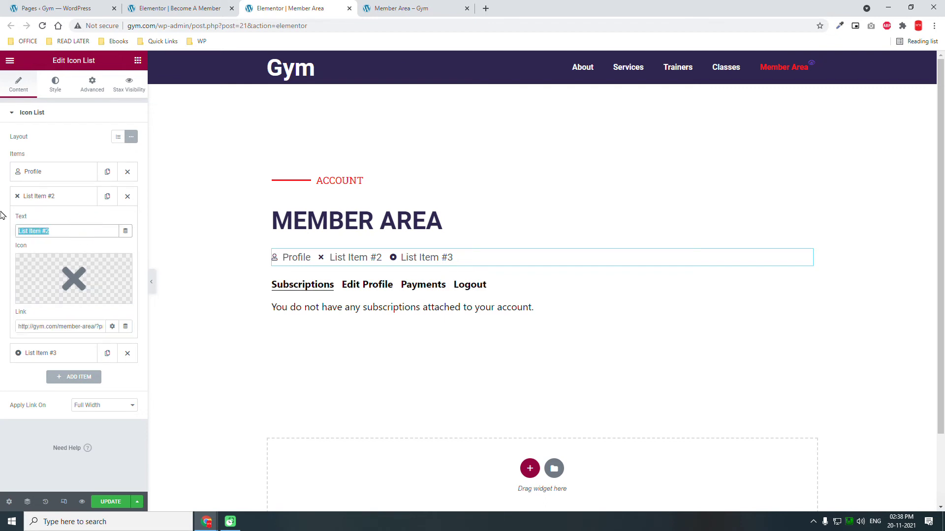
type("M")
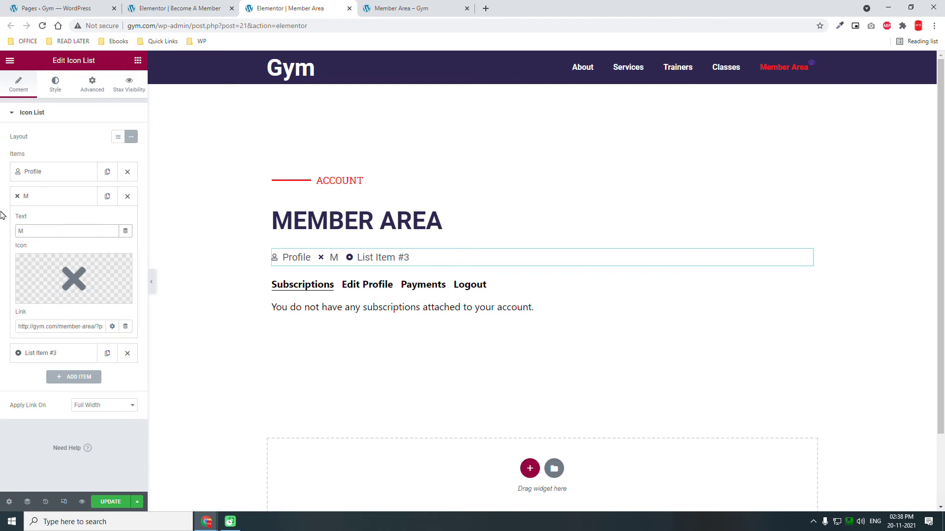
type("embershi")
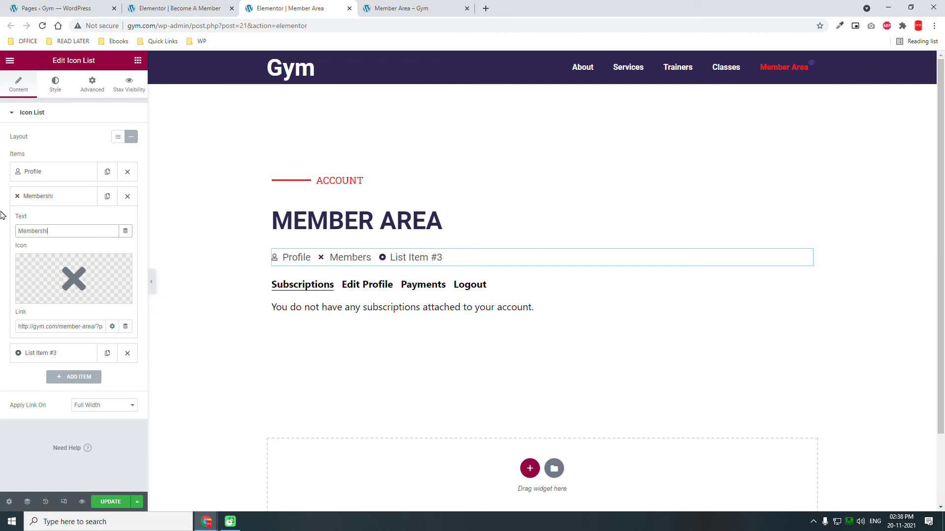
type("p Plan")
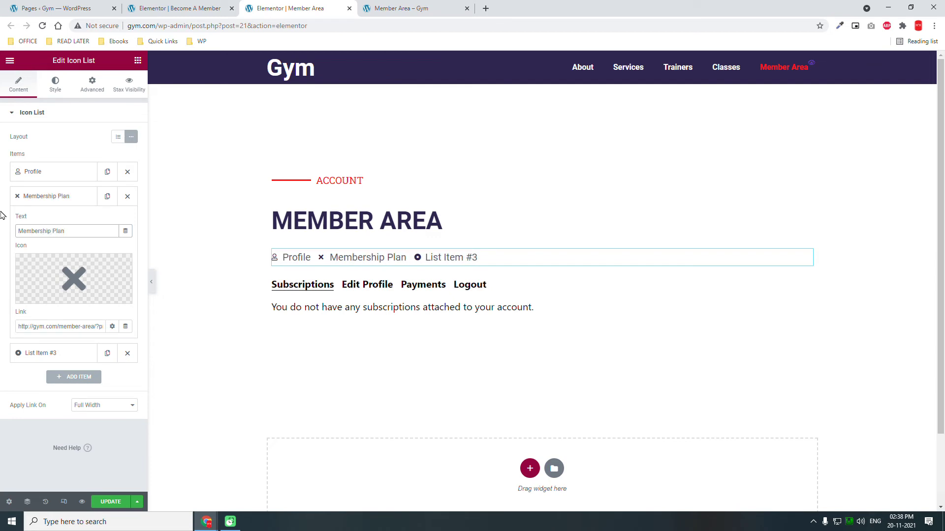
Search the icon library for cog and set the Membership Plan item's icon to User cog.
left_click(61, 264)
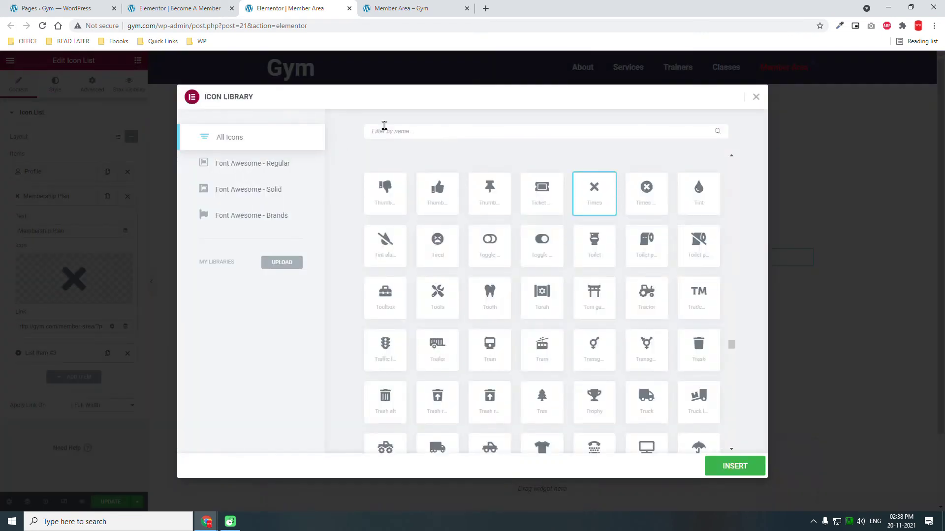
left_click(385, 124)
type("ge")
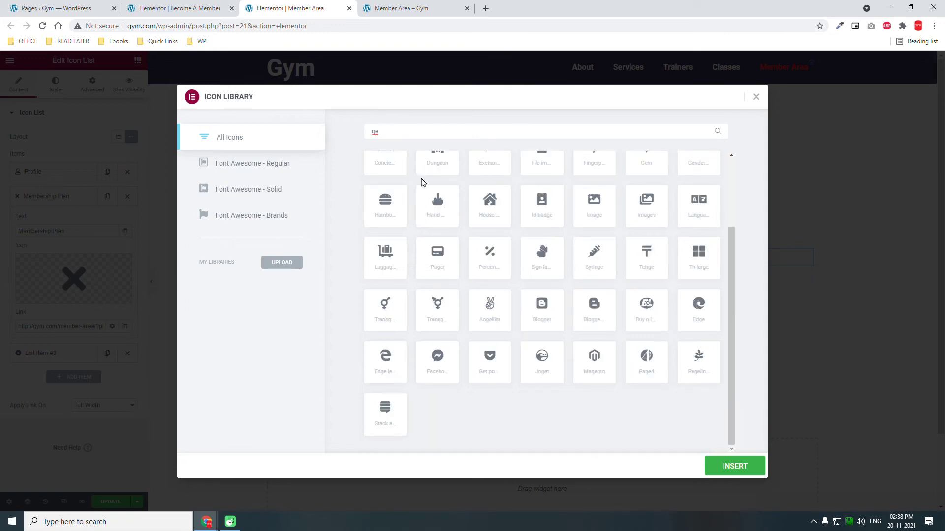
type("a")
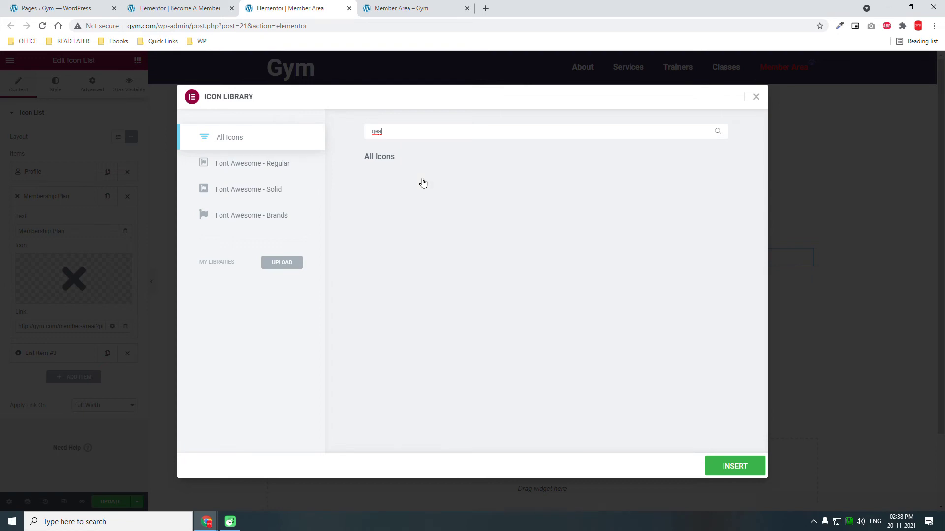
key("BackSpace")
key("BackSpace")
type("ear")
key("BackSpace")
key("BackSpace")
key("BackSpace")
type("cog")
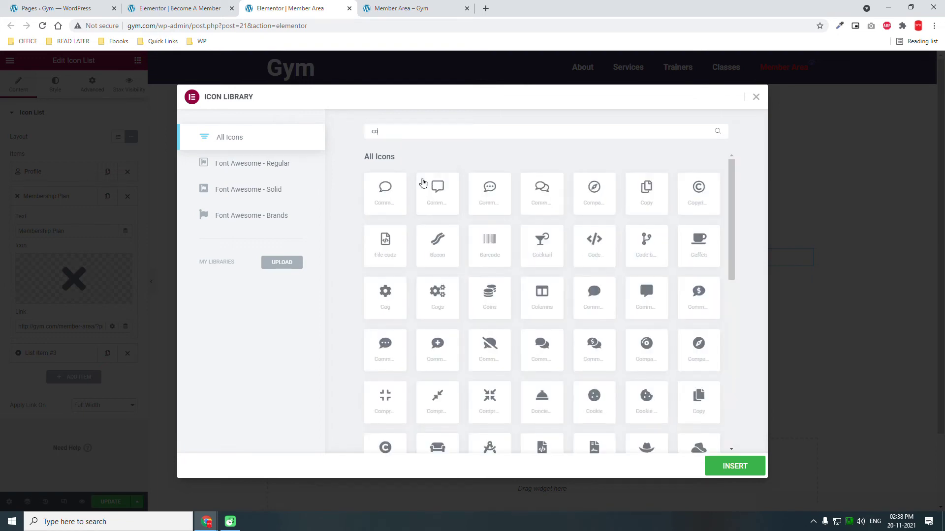
left_click(391, 190)
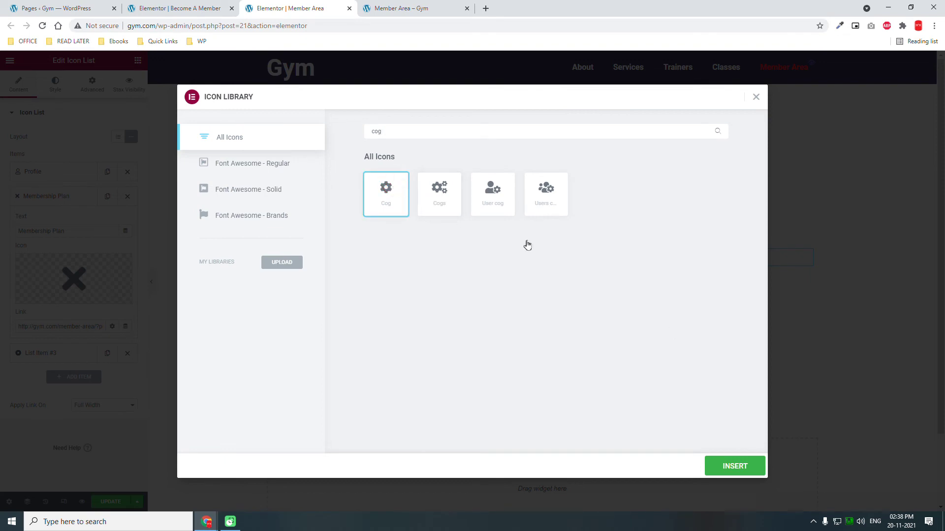
left_click(492, 187)
left_click(707, 463)
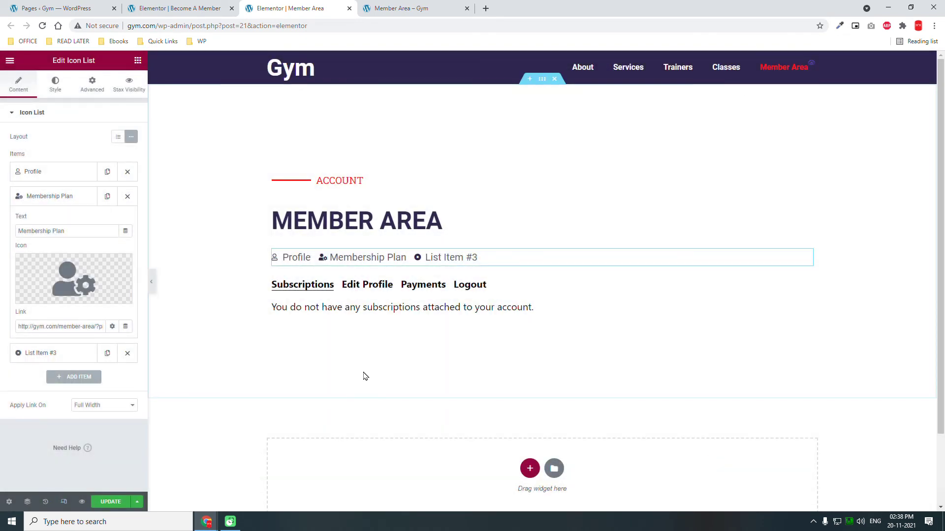
Copy the Payments link address from the Member Area preview and paste it as the third list item's link.
left_click(433, 8)
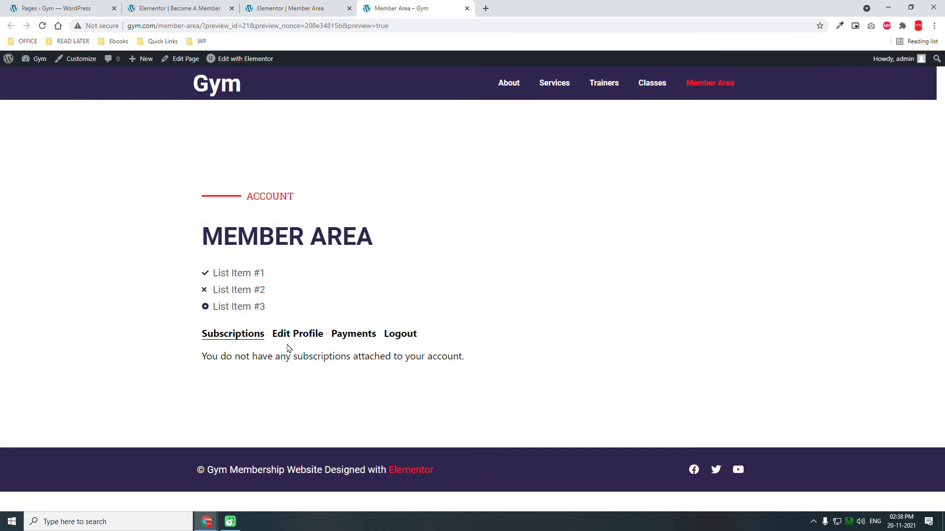
right_click(350, 336)
left_click(406, 411)
left_click(296, 8)
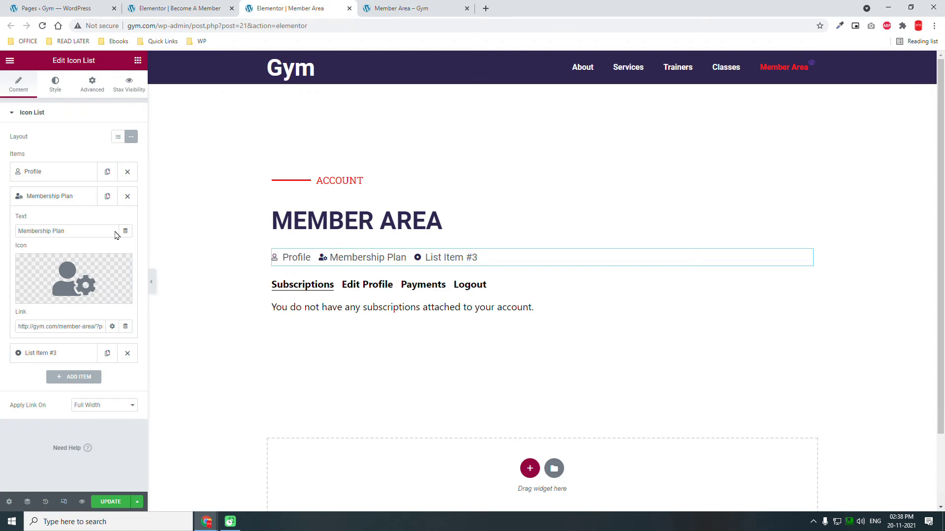
left_click(46, 355)
left_click(54, 351)
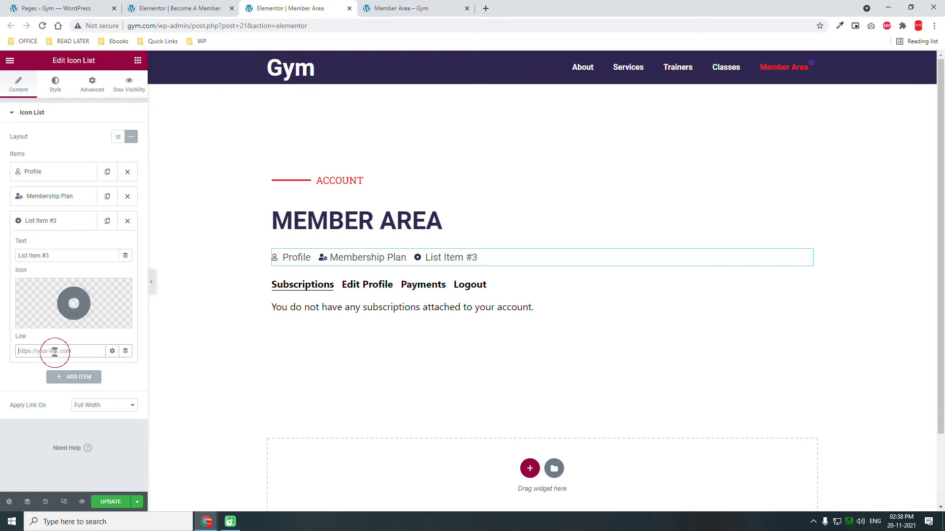
key("ctrl+v")
Change the third list item's text to Payment Record.
triple_click(90, 257)
type("Paymn")
type("nt Record")
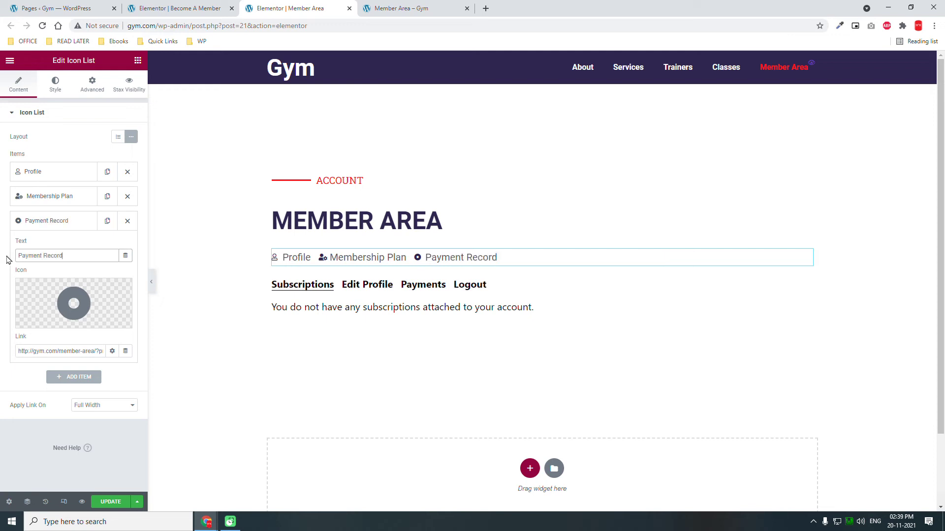
Search the icon library for card and set the Payment Record item's icon to the outlined credit card.
left_click(58, 293)
left_click(443, 127)
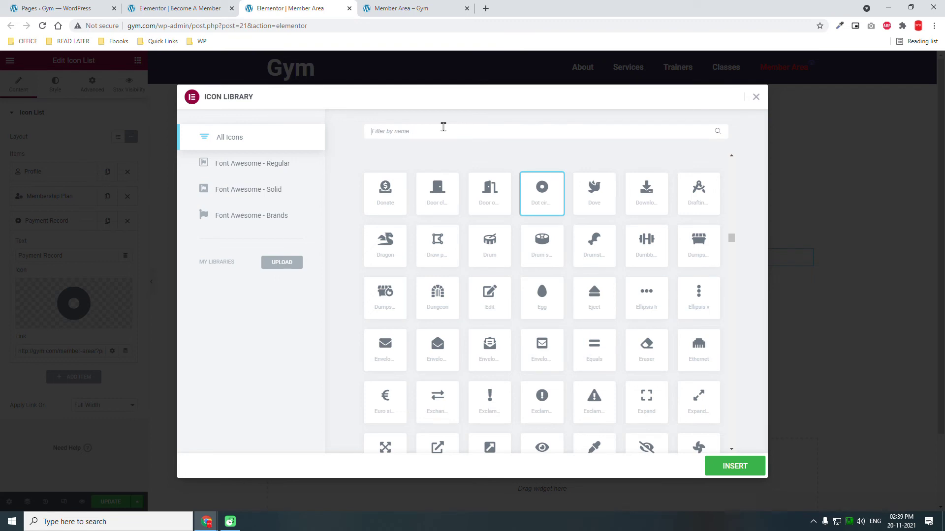
type("card")
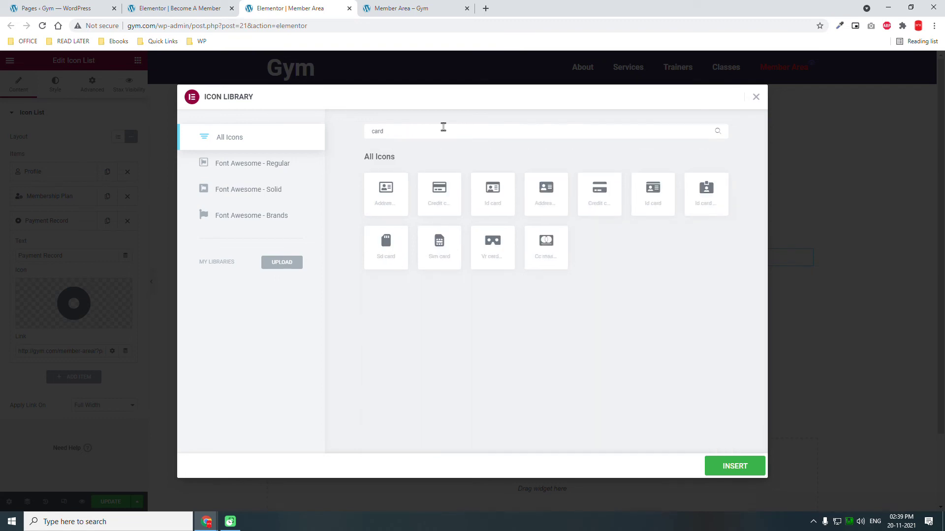
left_click(544, 245)
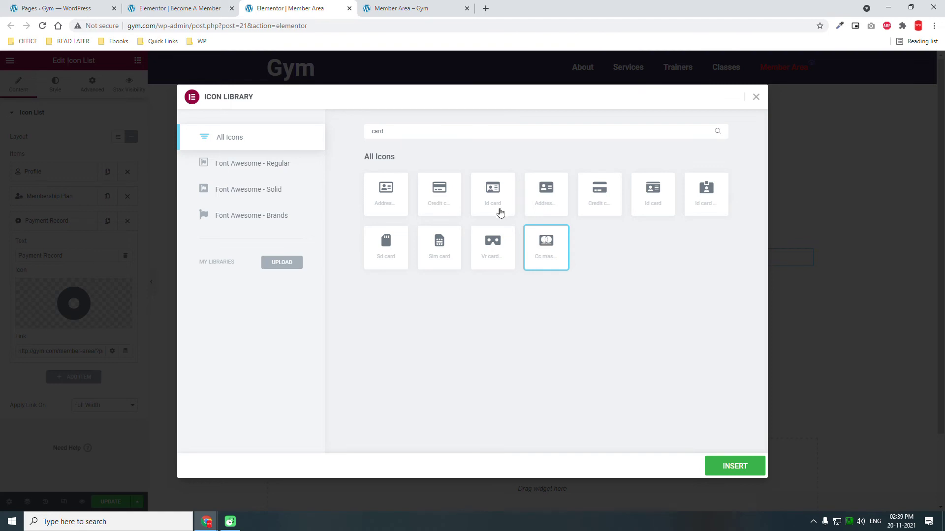
left_click(437, 191)
left_click(736, 466)
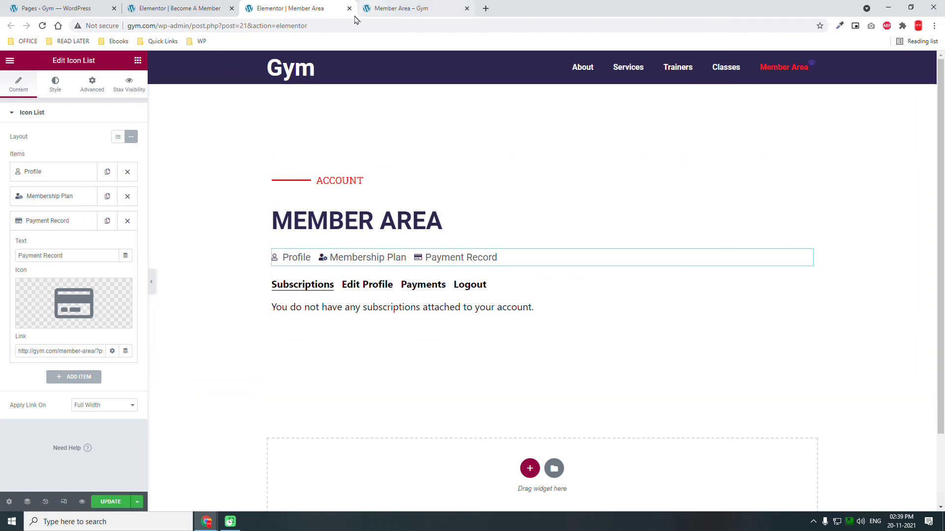
Add a fourth list item and give it the open padlock icon with a keyhole, searching the icon library for loc.
left_click(74, 377)
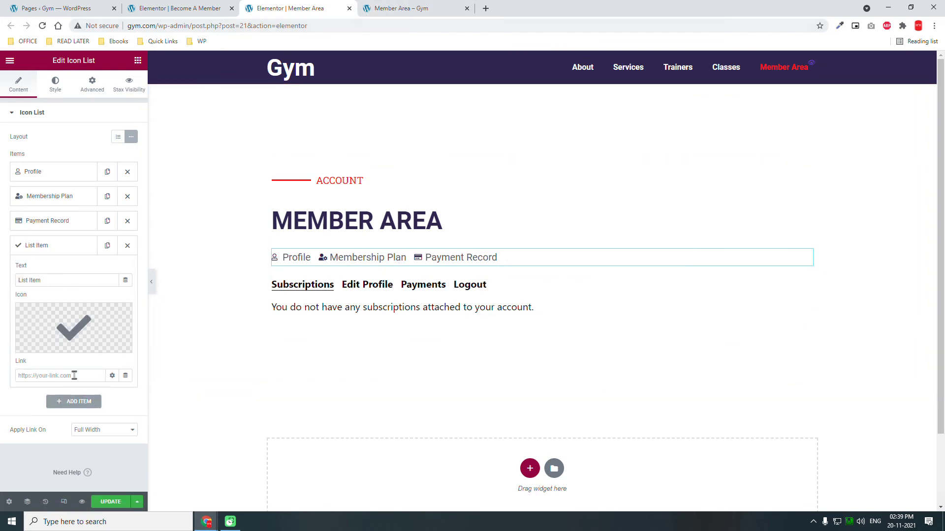
left_click(71, 320)
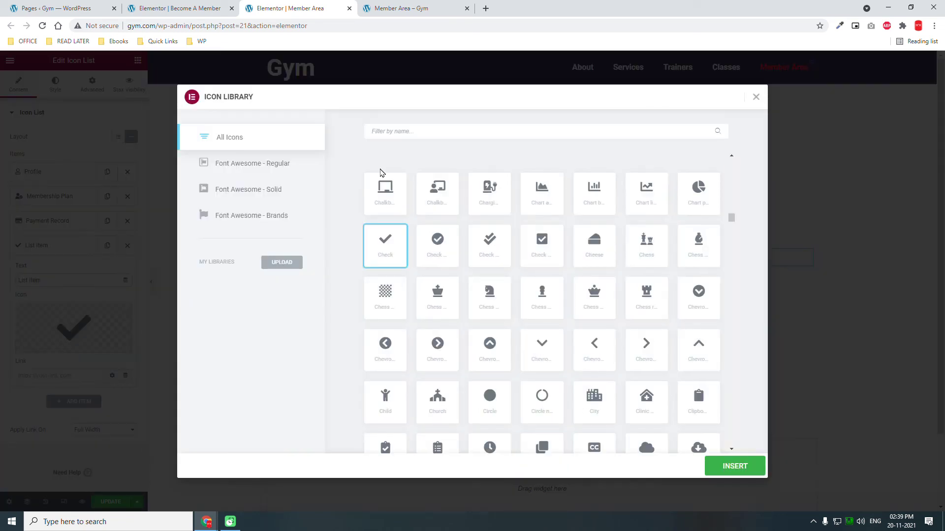
left_click(408, 132)
type("loc")
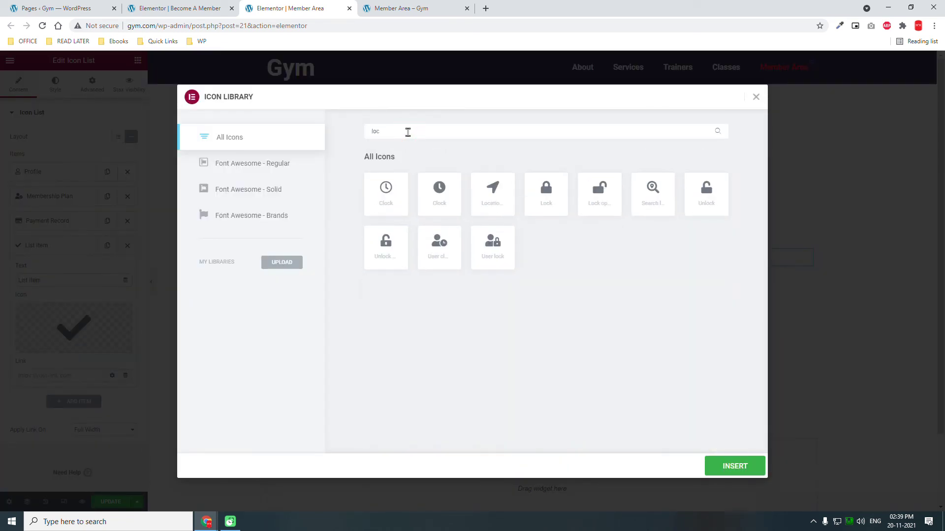
left_click(386, 246)
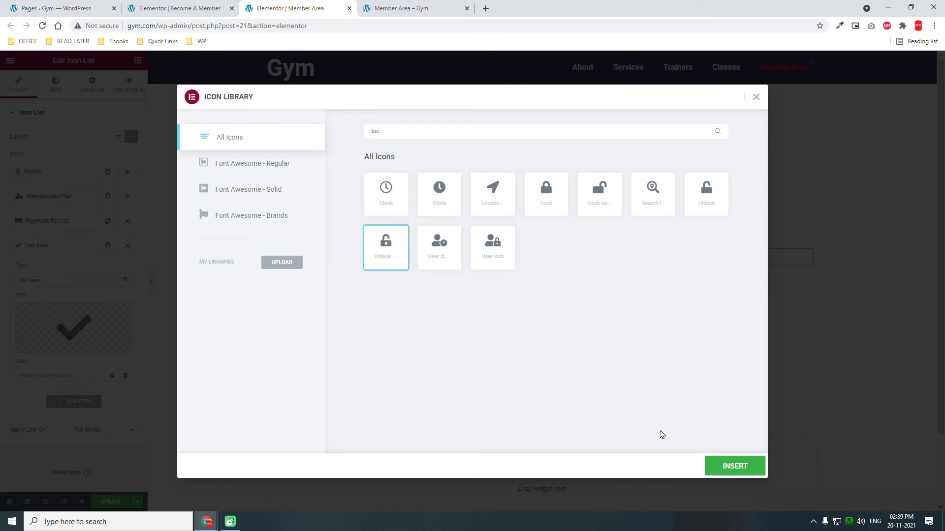
left_click(733, 468)
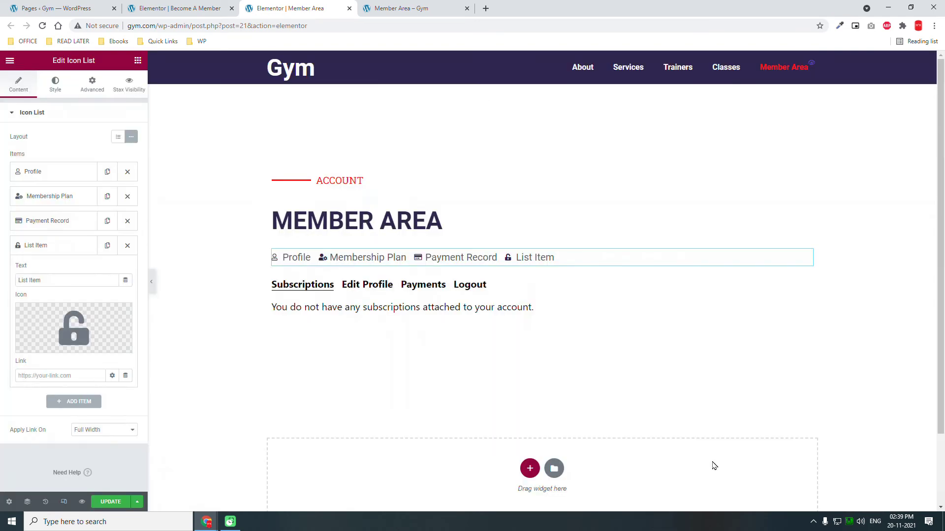
Change the fourth list item's text to Logout.
left_click_drag(43, 280, 1, 252)
type("Lo")
type("ug")
key("BackSpace")
key("BackSpace")
type("gout")
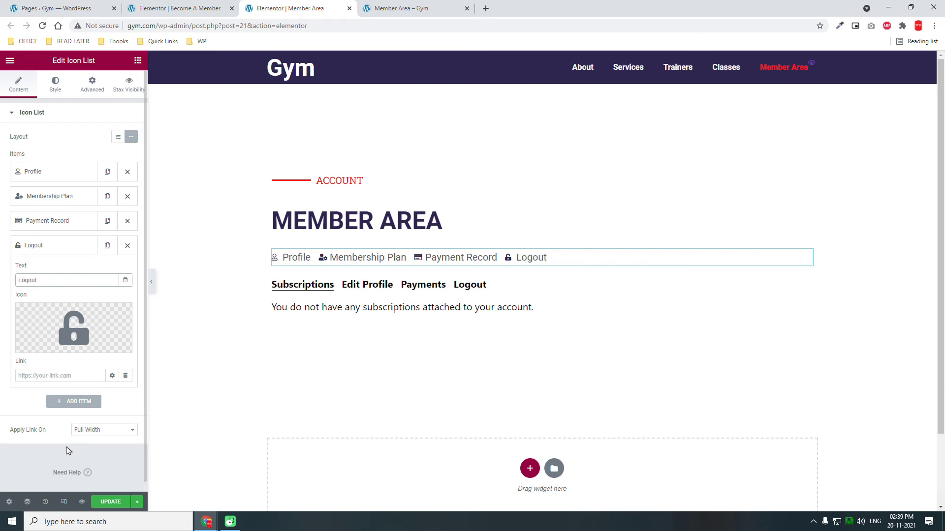
left_click(47, 375)
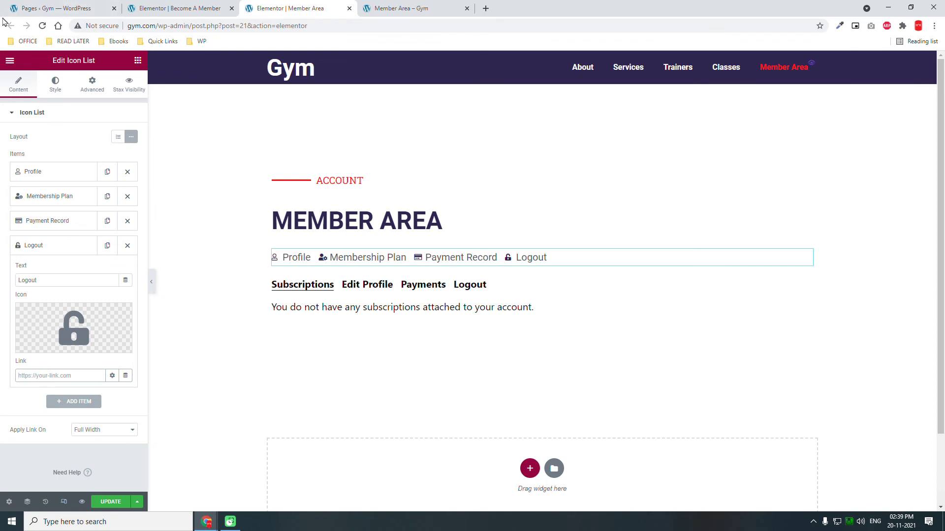
type("h")
type("tion=logout")
left_click(111, 502)
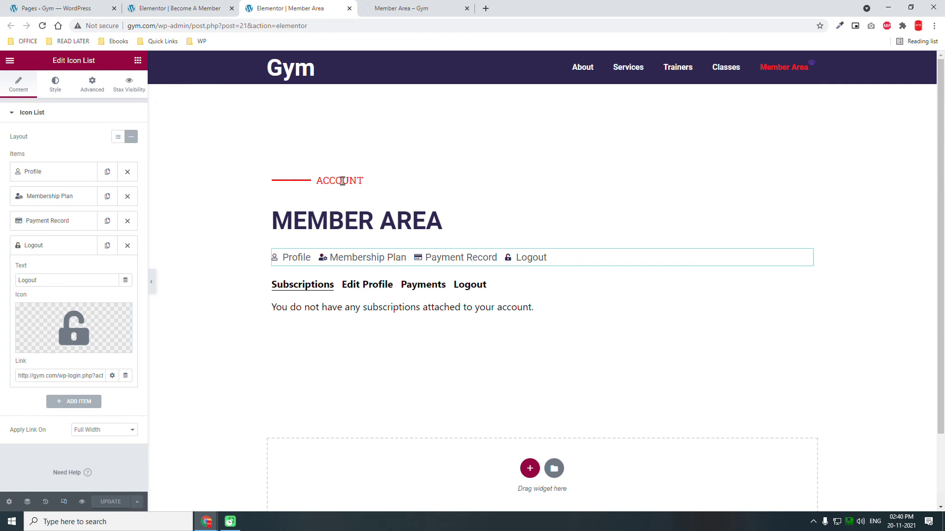
Test the Profile and Payment Record links in the Member Area preview and examine the account content each one opens.
left_click(401, 8)
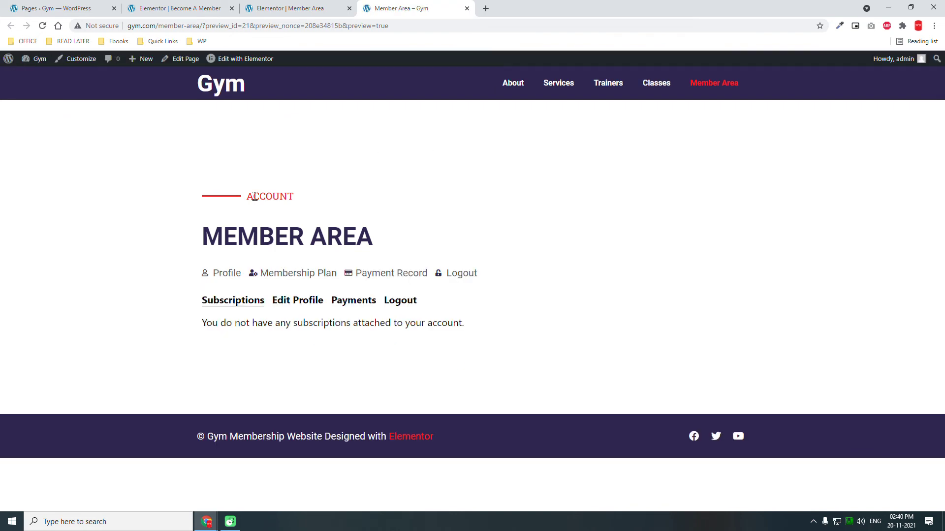
left_click(224, 277)
scroll(330, 305, "down", 4)
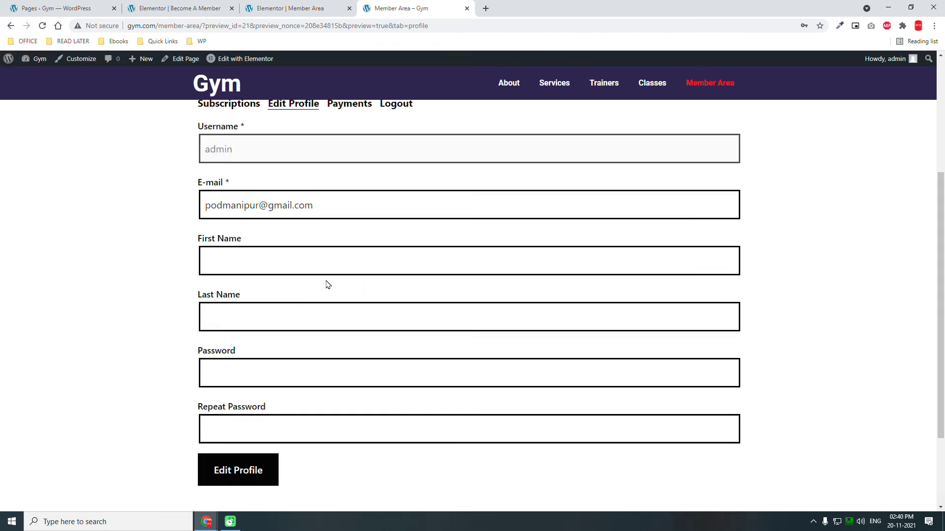
scroll(369, 428, "up", 4)
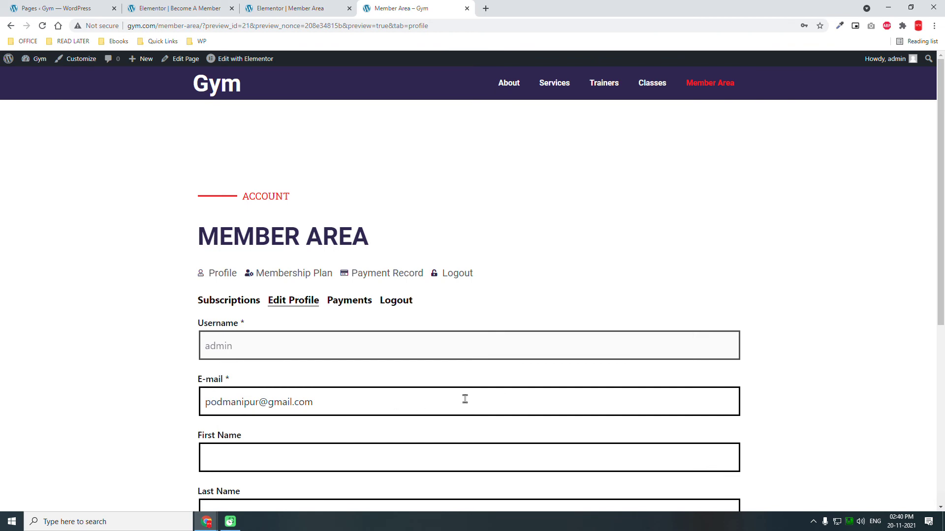
left_click(395, 272)
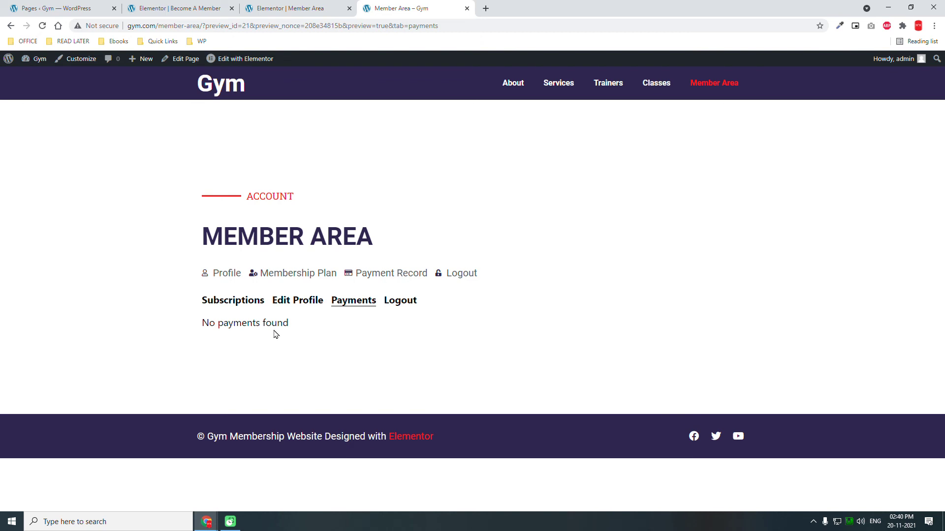
left_click_drag(302, 331, 176, 334)
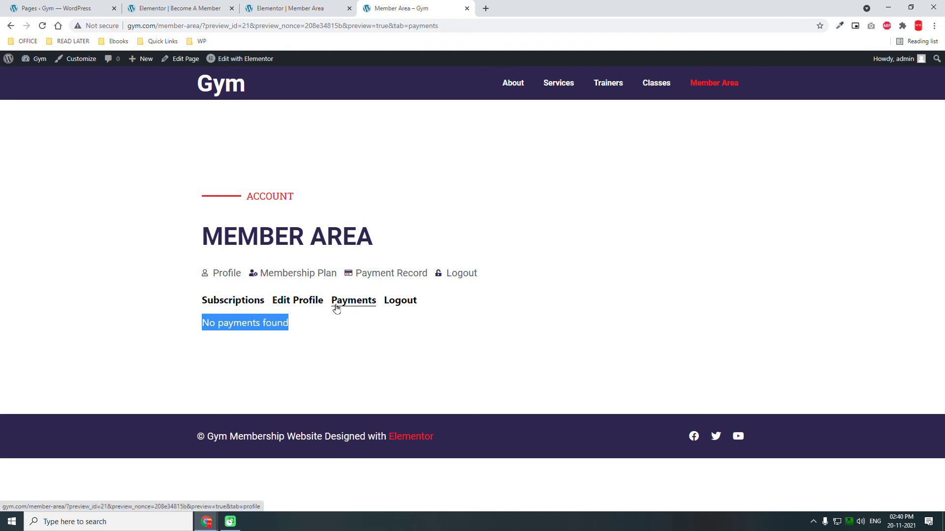
left_click_drag(419, 301, 195, 304)
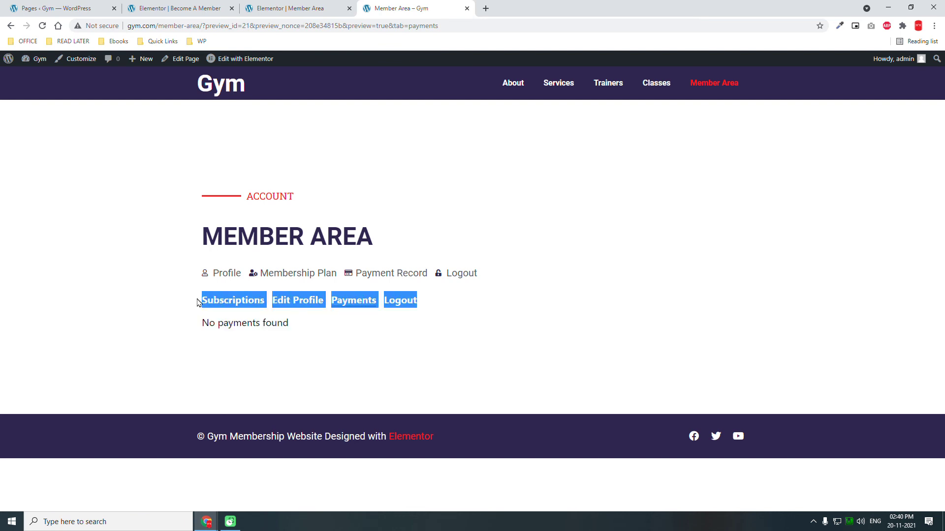
Inspect the plugin's Subscriptions tab in the preview and copy its parent nav element's class name, pms-account-navigation.
right_click(230, 301)
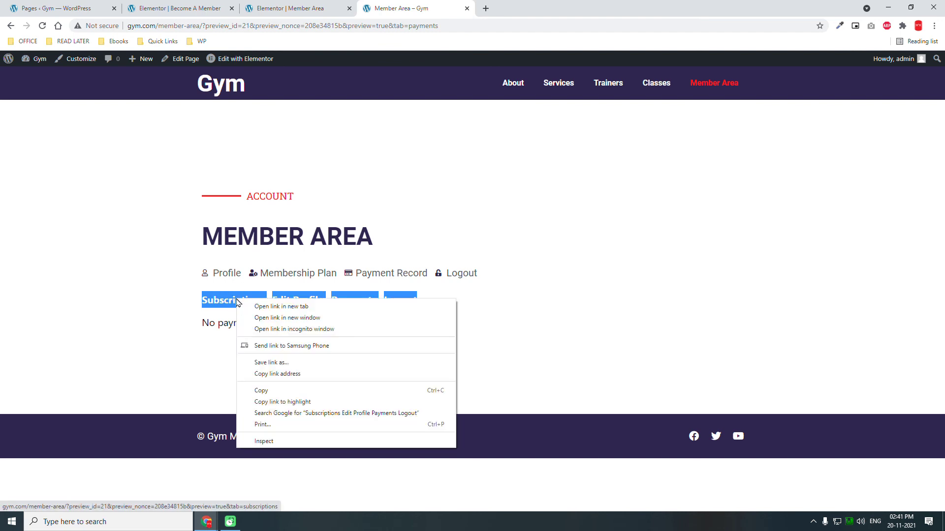
left_click(278, 441)
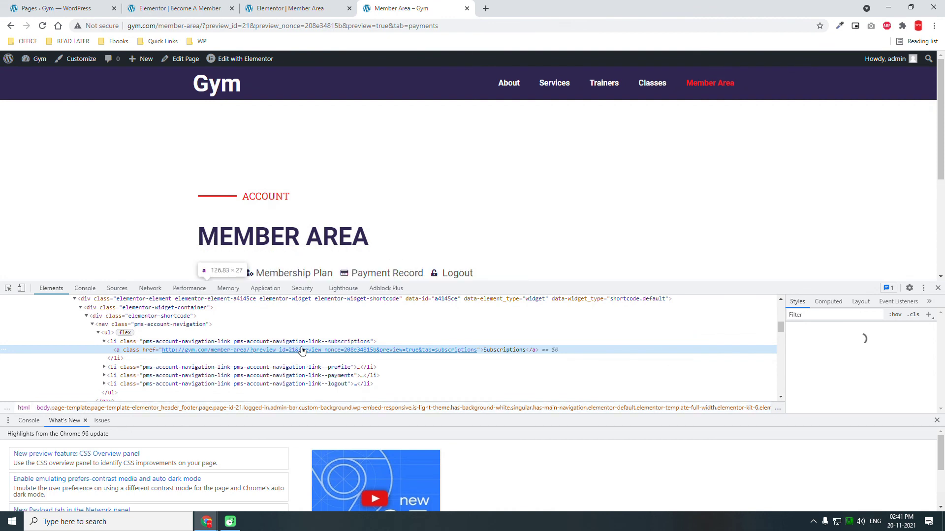
double_click(191, 325)
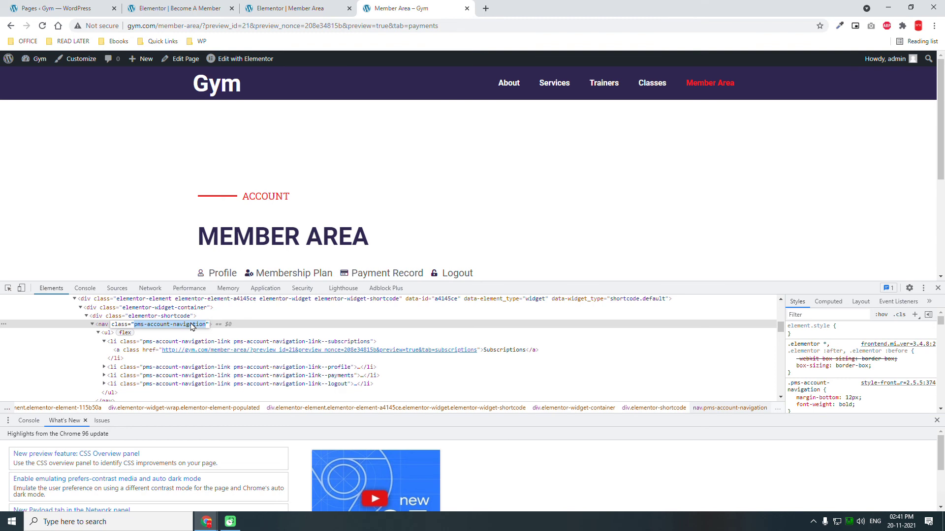
key("ctrl+c")
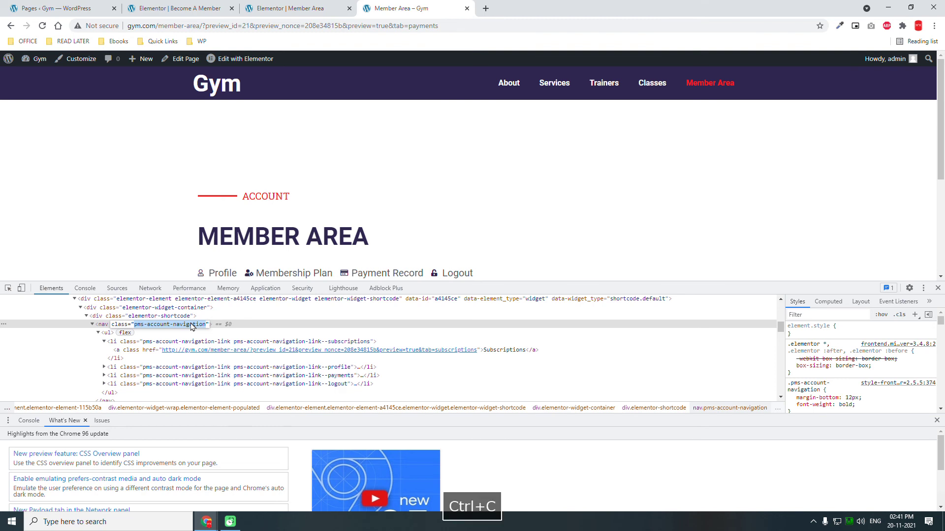
Add the custom CSS .pms-account-navigation {display: none;} to the icon list to hide the plugin's own account tabs, and update the page.
left_click(284, 6)
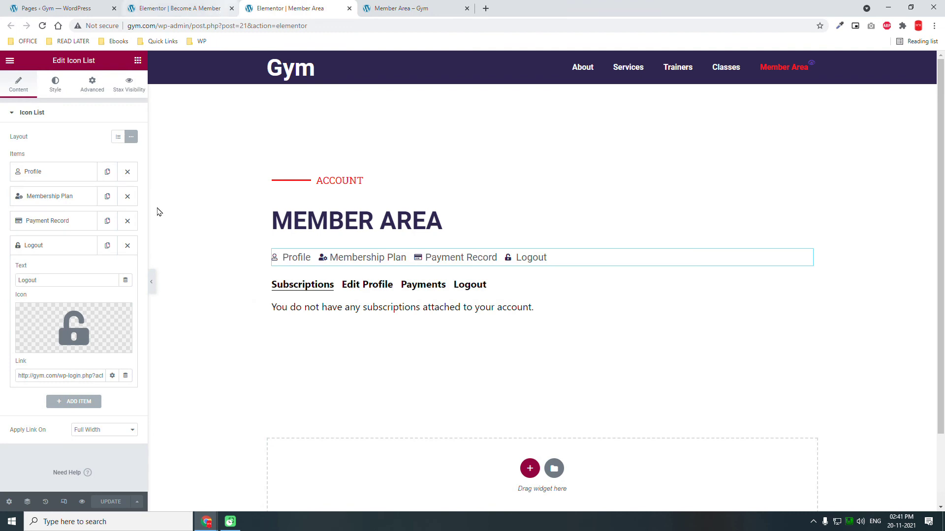
left_click(95, 91)
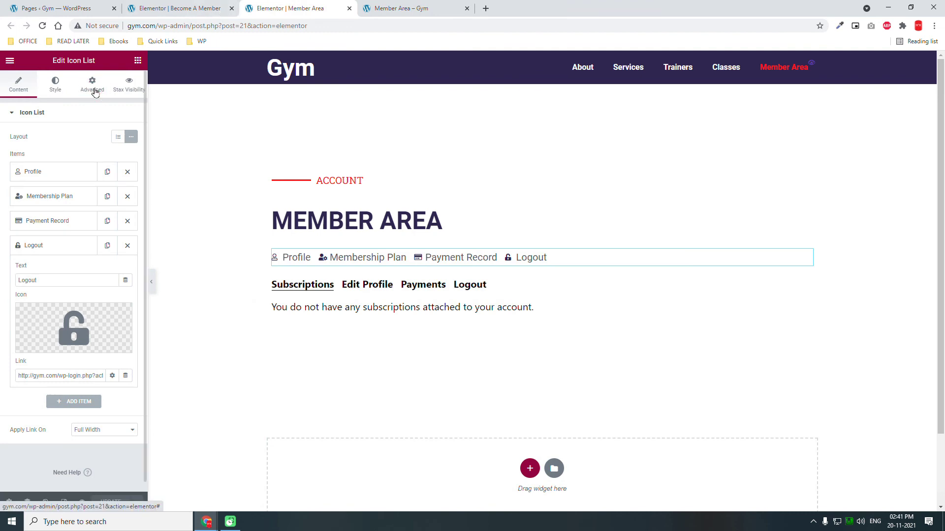
left_click(95, 90)
scroll(29, 433, "down", 2)
left_click(42, 422)
left_click(45, 376)
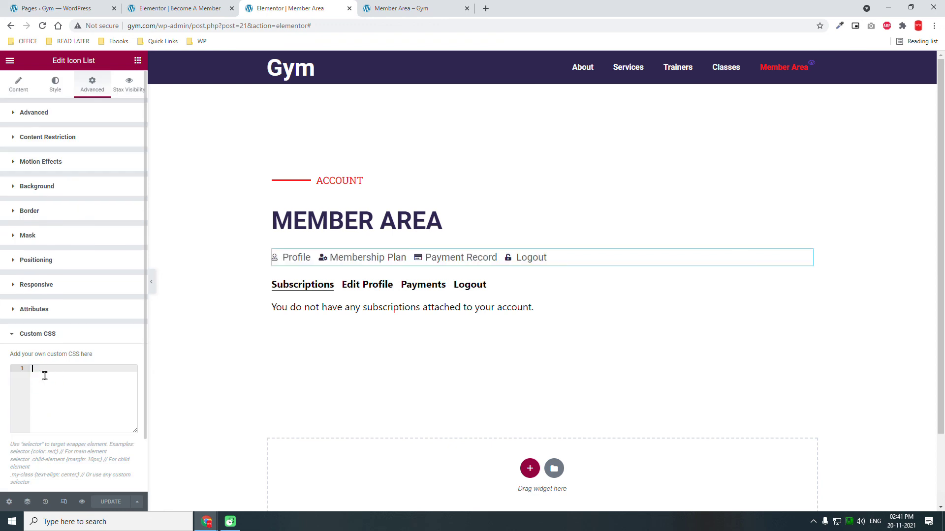
type(".")
key("ctrl+v")
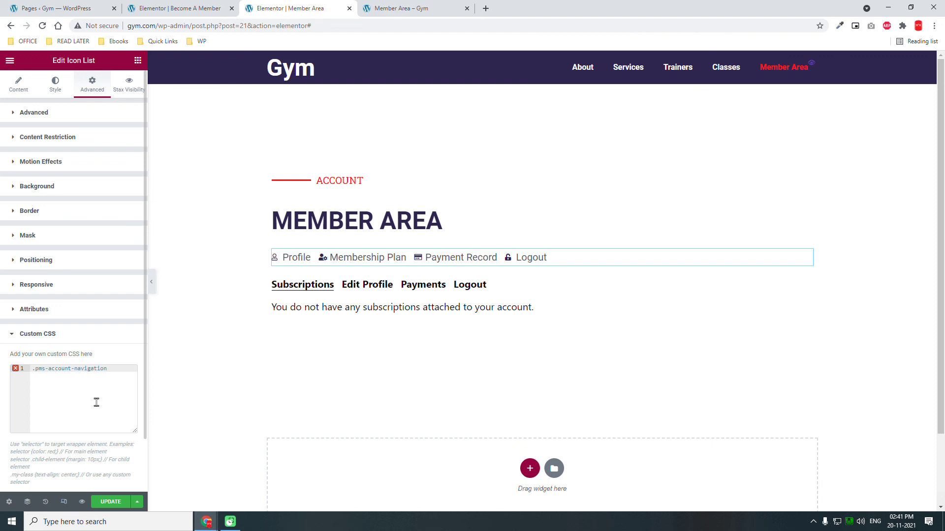
type("{di")
key("Tab")
type("n")
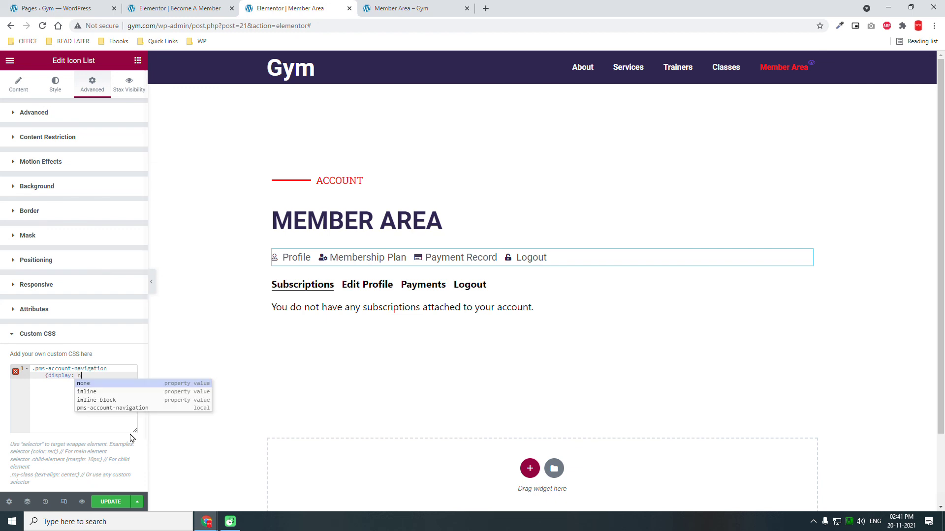
type("one;}")
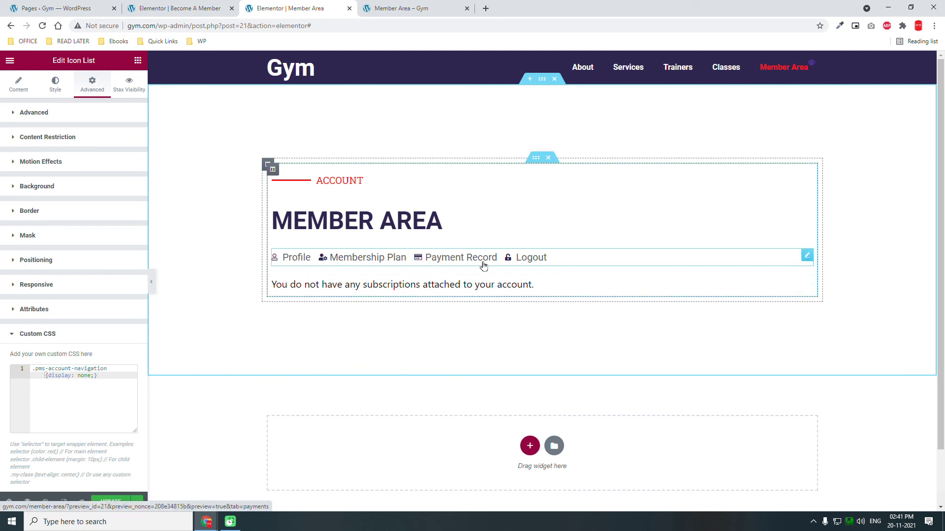
left_click(112, 501)
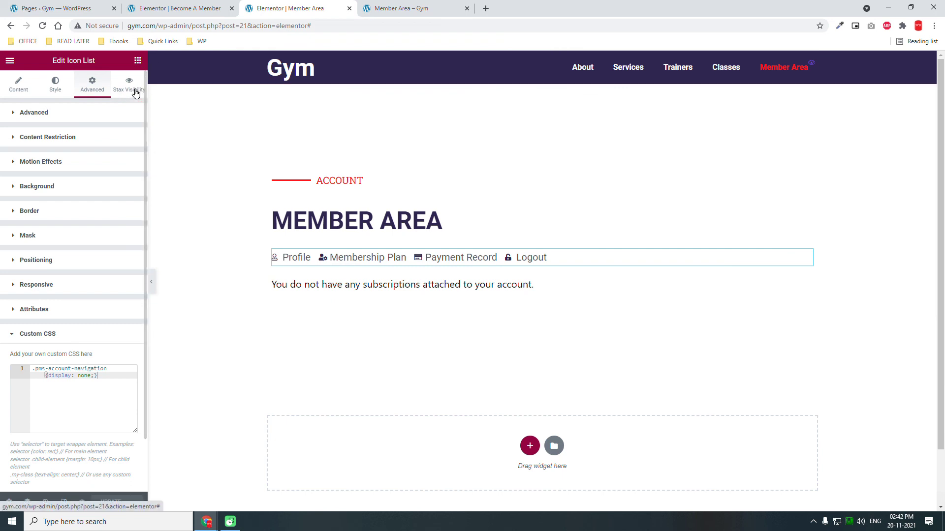
Open the icon list's Stax Visibility settings.
left_click(136, 93)
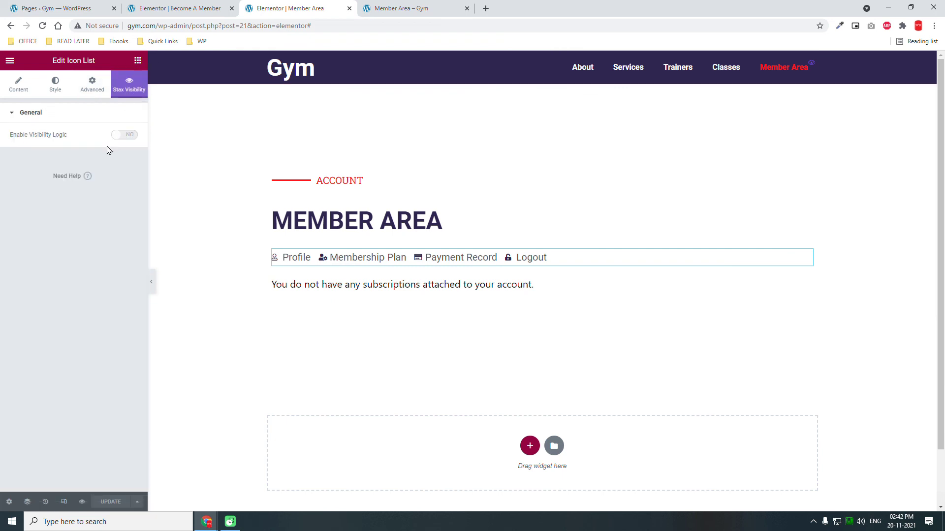